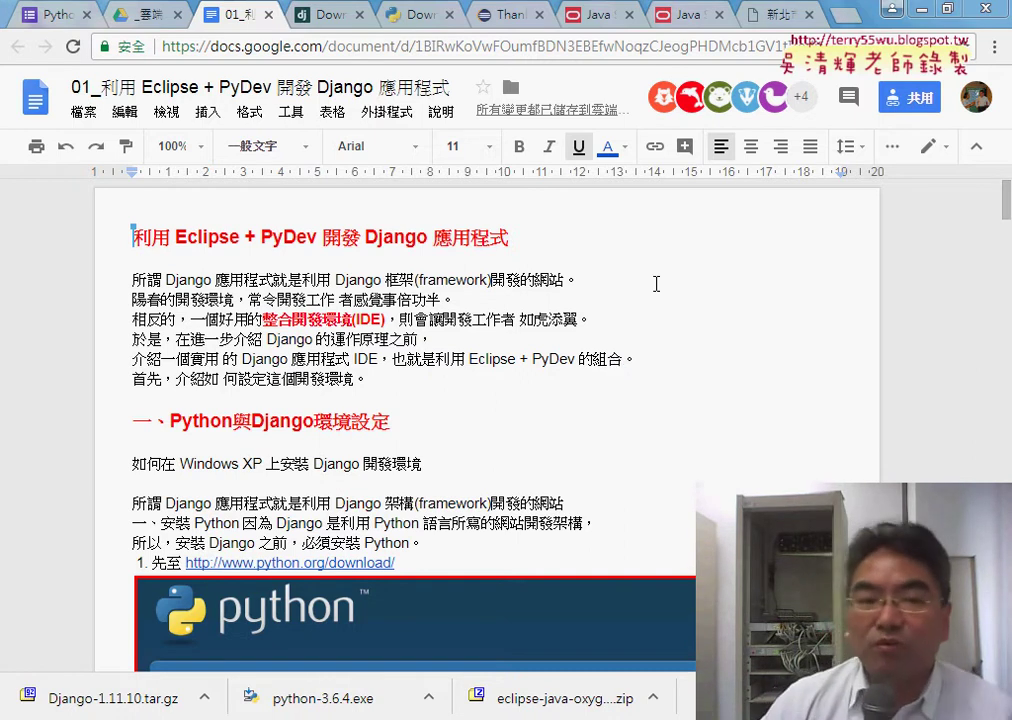
# Step: Highlight Django and Eclipse in the title, then Django and framework in the first sentence
pyautogui.click(587, 291)
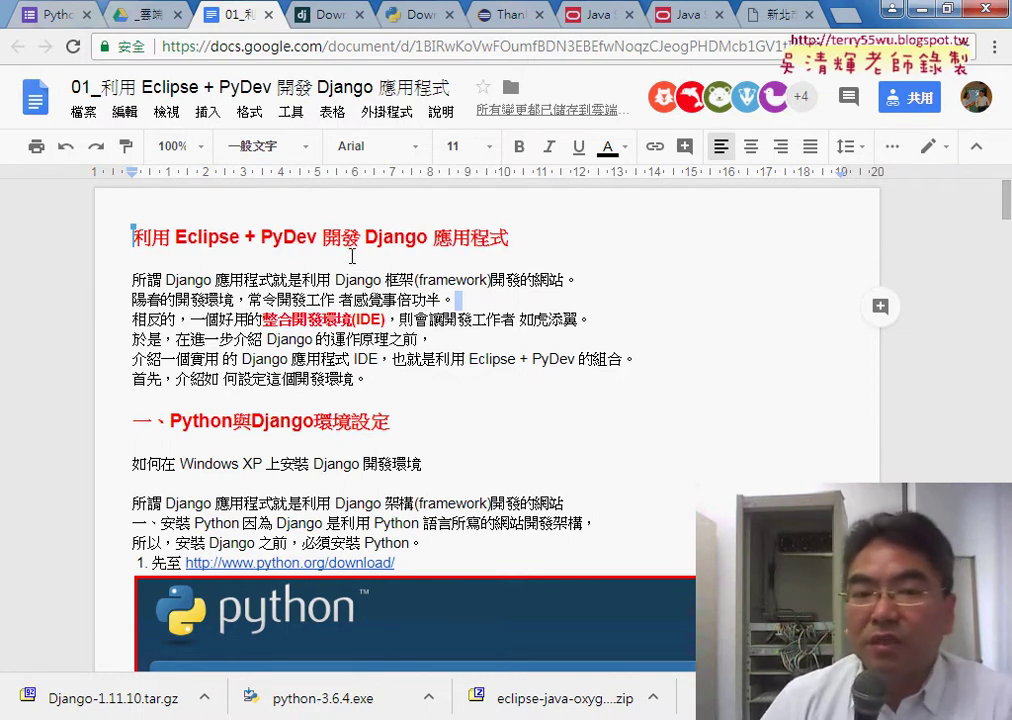
pyautogui.moveTo(363, 238); pyautogui.dragTo(427, 240)
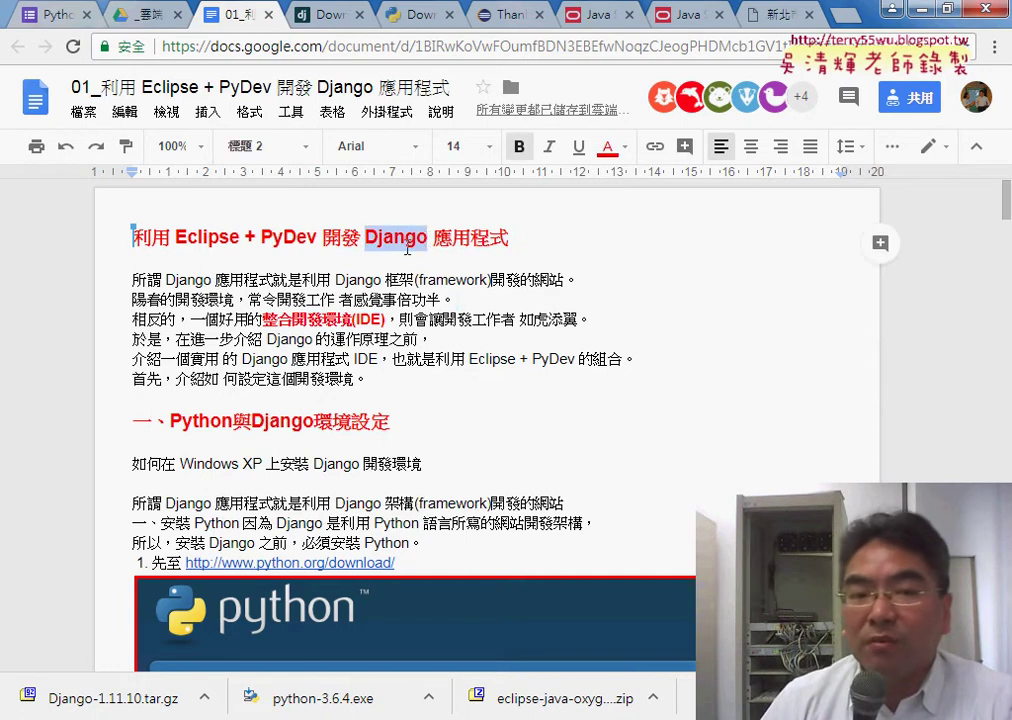
pyautogui.moveTo(172, 238); pyautogui.dragTo(240, 236)
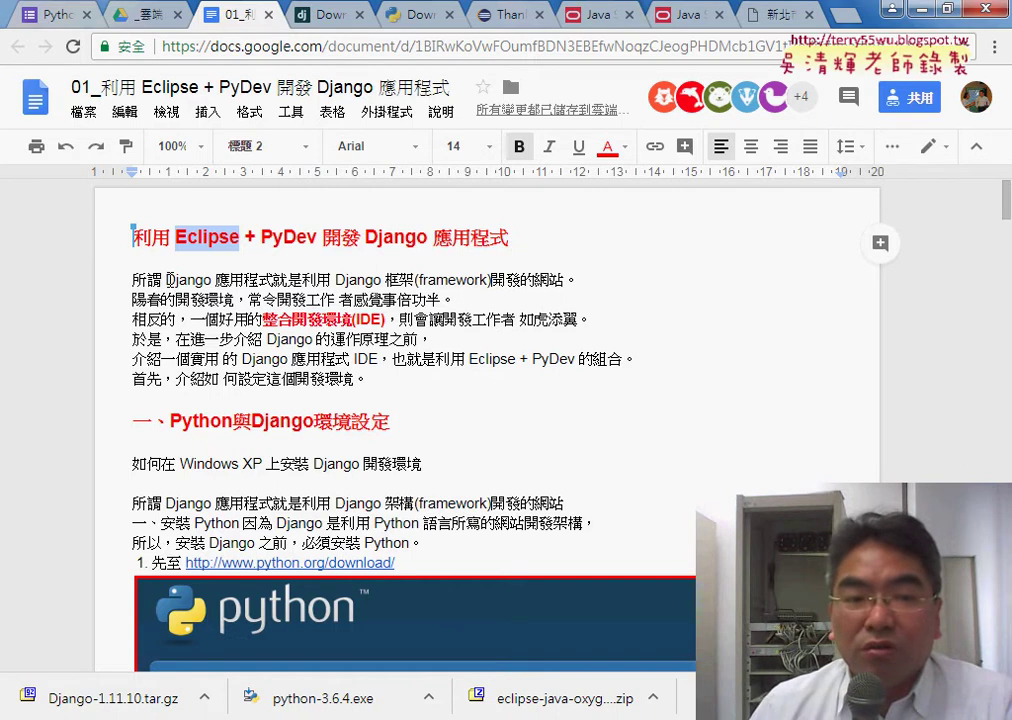
pyautogui.doubleClick(200, 280)
pyautogui.moveTo(208, 280); pyautogui.dragTo(216, 280)
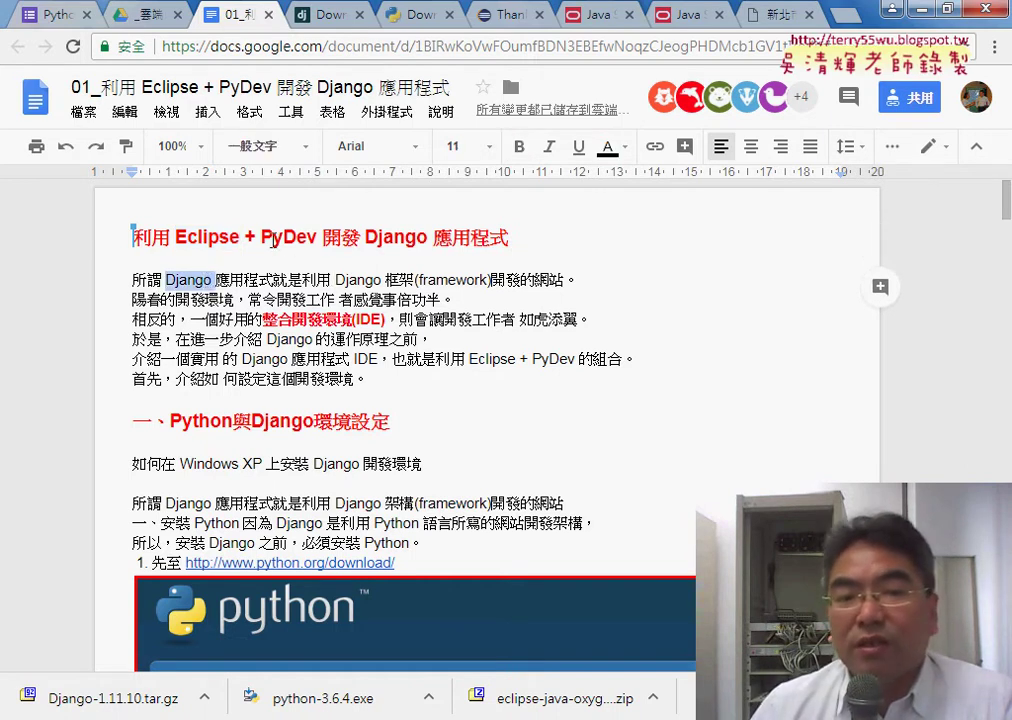
pyautogui.moveTo(336, 281); pyautogui.dragTo(386, 284)
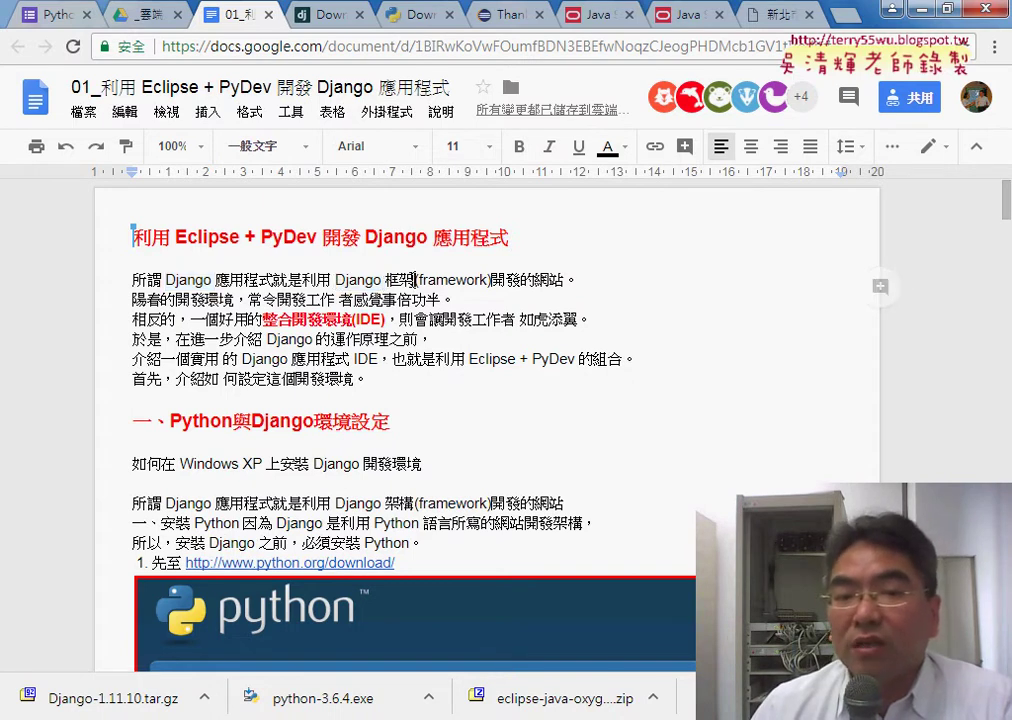
pyautogui.moveTo(419, 282); pyautogui.dragTo(488, 287)
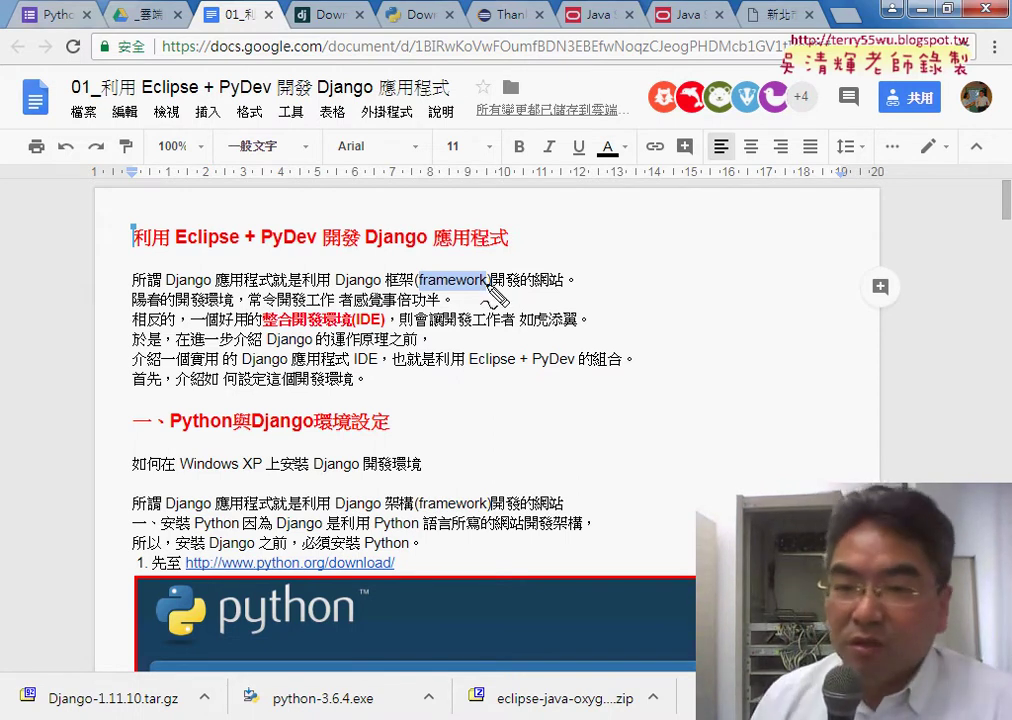
# Step: Handwrite a red MVC beside the opening paragraph and underline its letters
pyautogui.moveTo(624, 238)
pyautogui.mouseDown()
pyautogui.moveTo(636, 276)
pyautogui.moveTo(678, 255)
pyautogui.moveTo(681, 271)
pyautogui.moveTo(693, 245)
pyautogui.moveTo(733, 278)
pyautogui.mouseUp()
pyautogui.moveTo(614, 289); pyautogui.dragTo(722, 287)
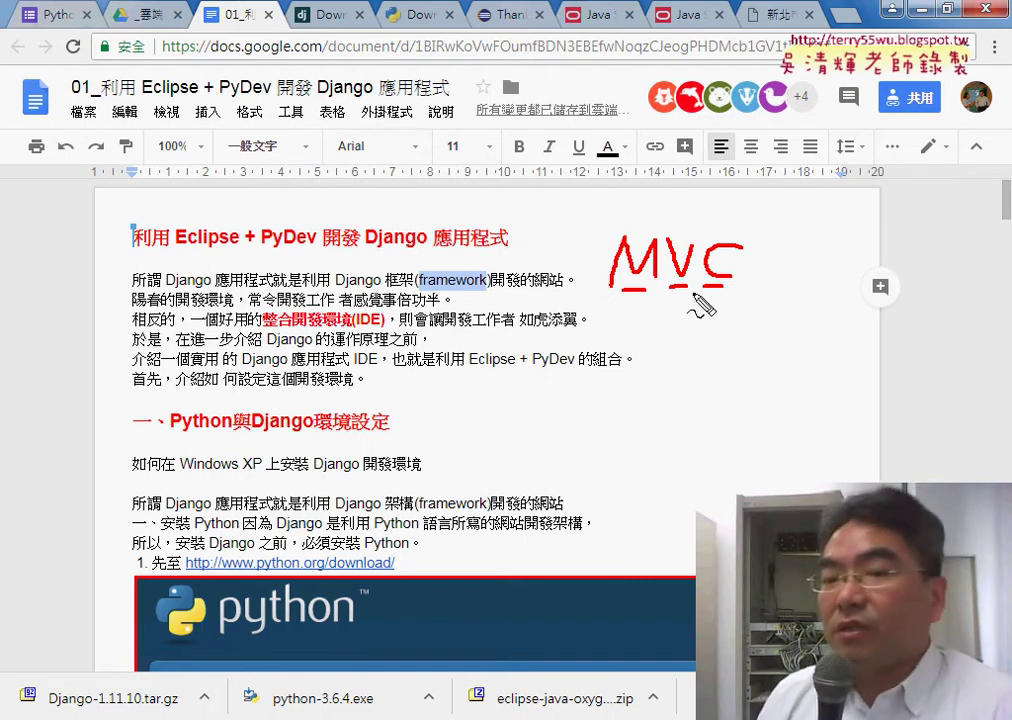
pyautogui.moveTo(623, 297); pyautogui.dragTo(645, 297)
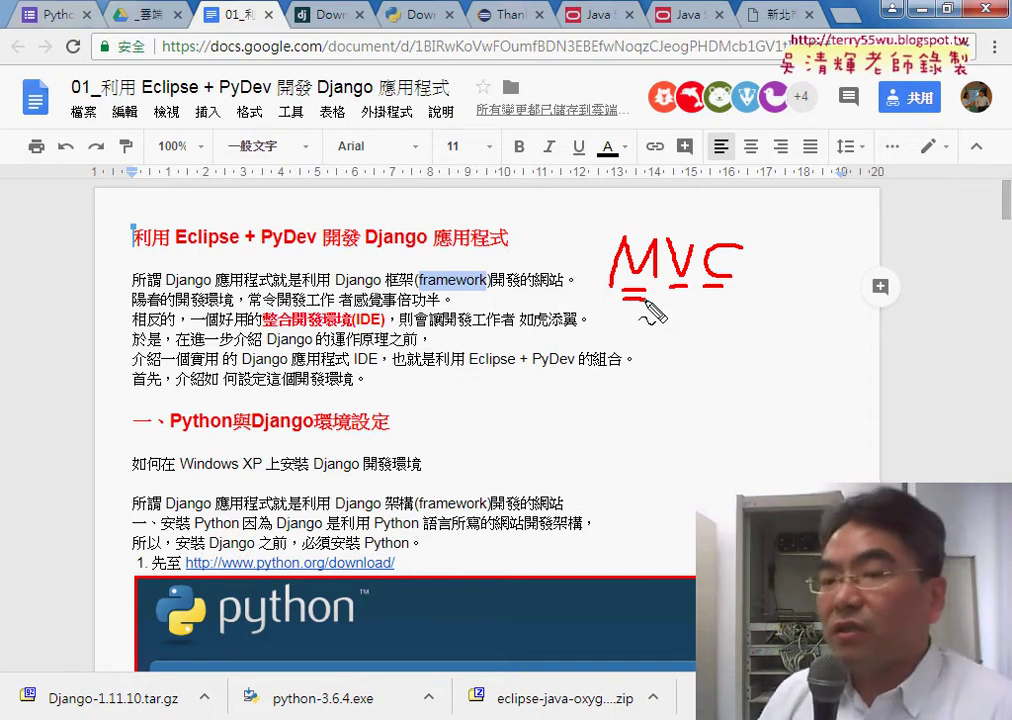
pyautogui.moveTo(673, 300); pyautogui.dragTo(689, 300)
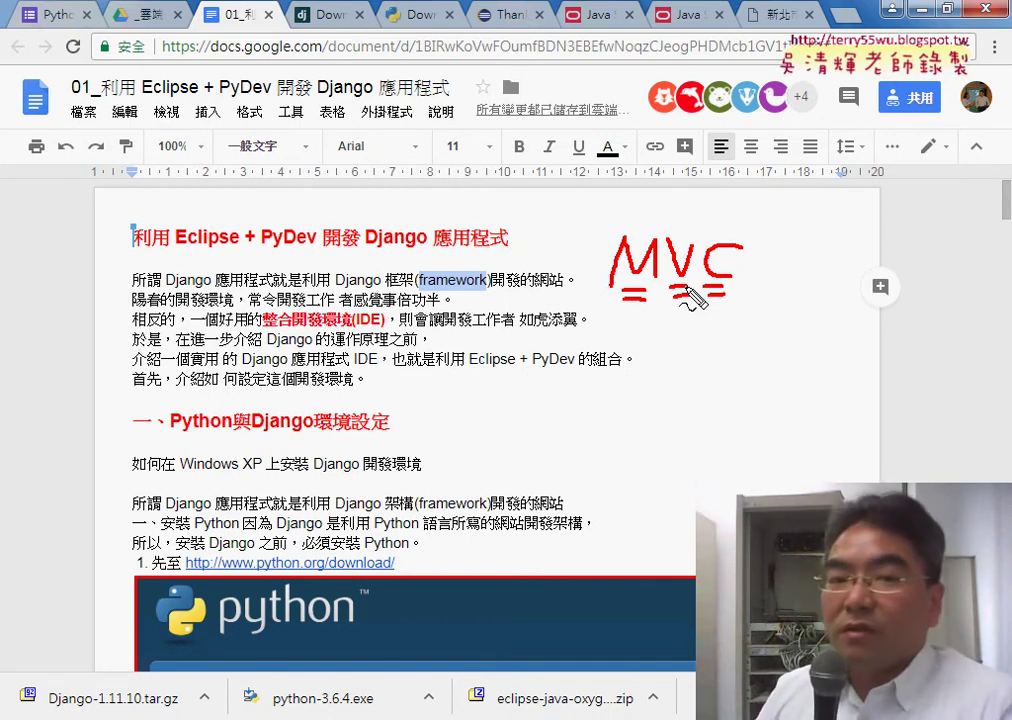
# Step: Underline Django 框架 in red, then handwrite MTV below MVC and double-underline each letter
pyautogui.moveTo(334, 285); pyautogui.dragTo(410, 283)
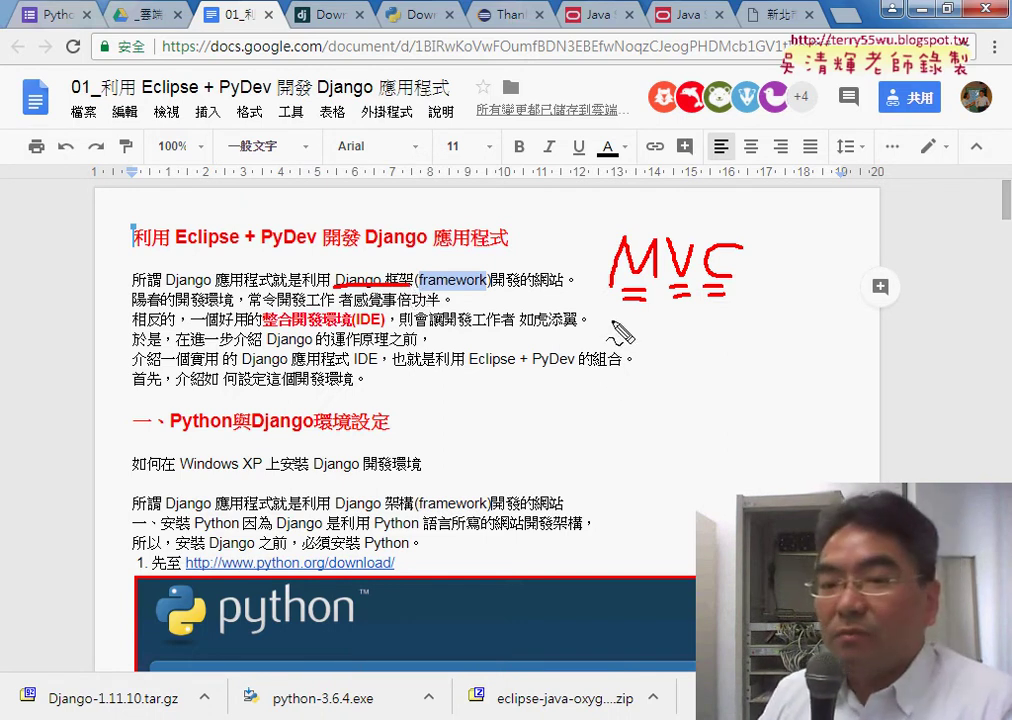
pyautogui.moveTo(611, 354)
pyautogui.mouseDown()
pyautogui.moveTo(659, 322)
pyautogui.moveTo(688, 348)
pyautogui.moveTo(732, 316)
pyautogui.mouseUp()
pyautogui.moveTo(712, 318)
pyautogui.mouseDown()
pyautogui.moveTo(712, 350)
pyautogui.moveTo(762, 312)
pyautogui.mouseUp()
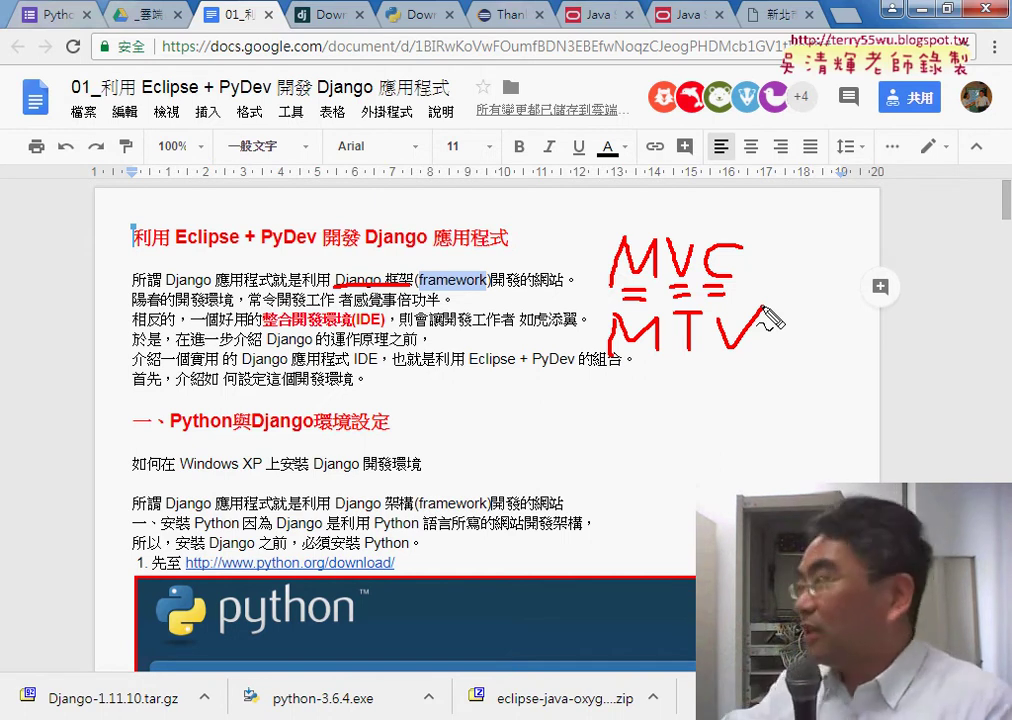
pyautogui.moveTo(624, 365); pyautogui.dragTo(657, 372)
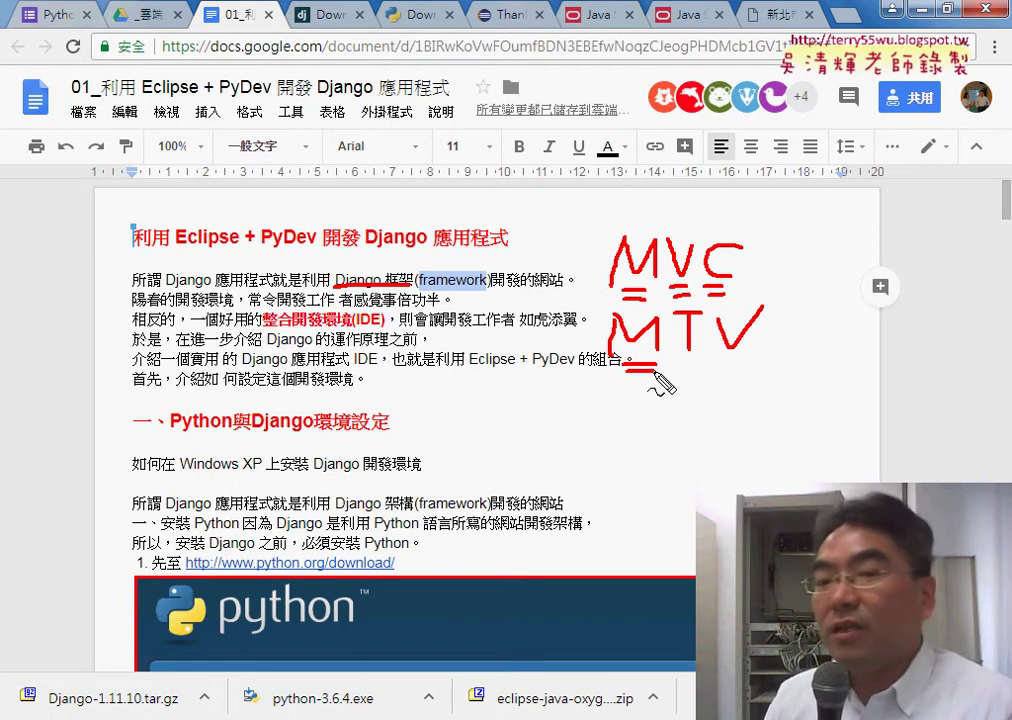
pyautogui.moveTo(677, 362)
pyautogui.mouseDown()
pyautogui.moveTo(700, 361)
pyautogui.moveTo(702, 372)
pyautogui.mouseUp()
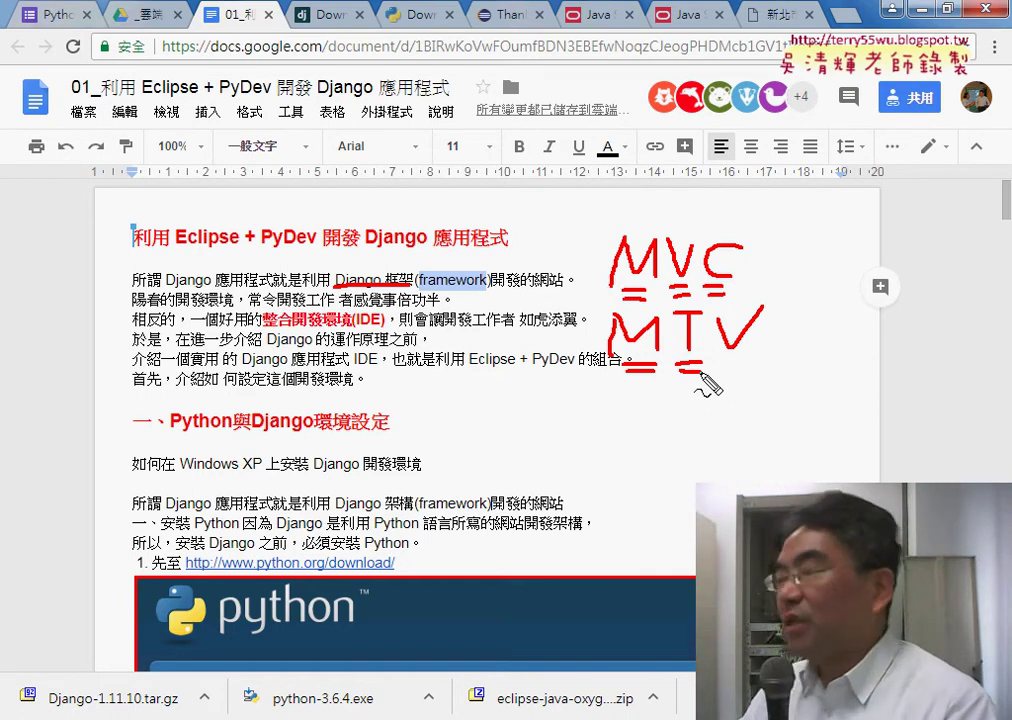
pyautogui.moveTo(725, 363); pyautogui.dragTo(749, 363)
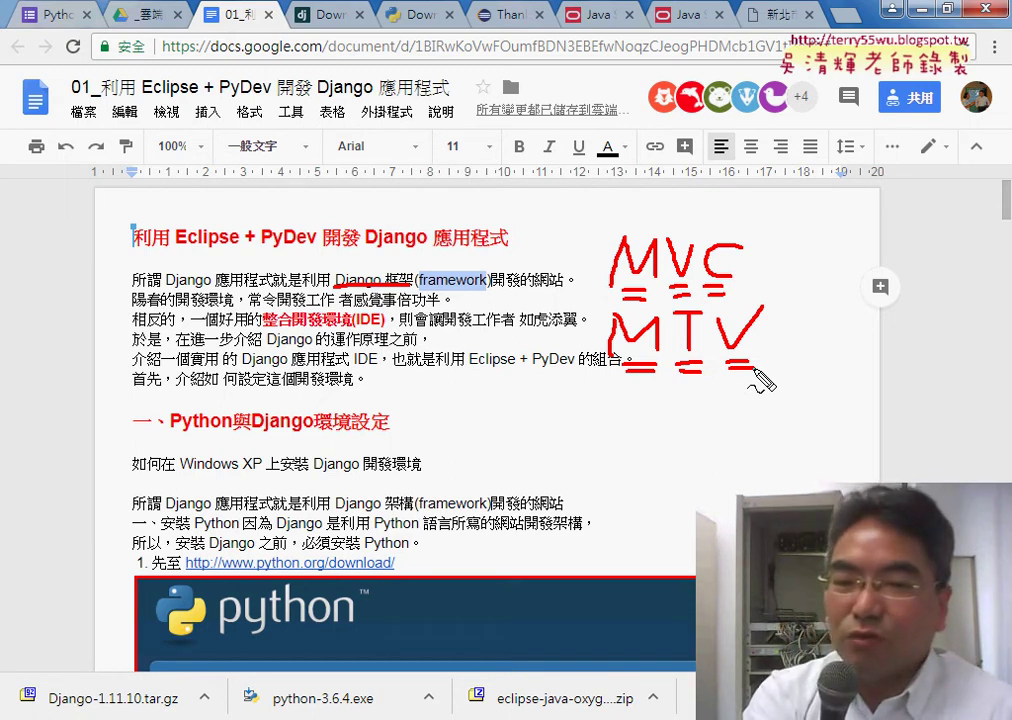
# Step: Clear the red MVC/MTV ink notes with Escape and leave drawing mode
pyautogui.press('Escape')
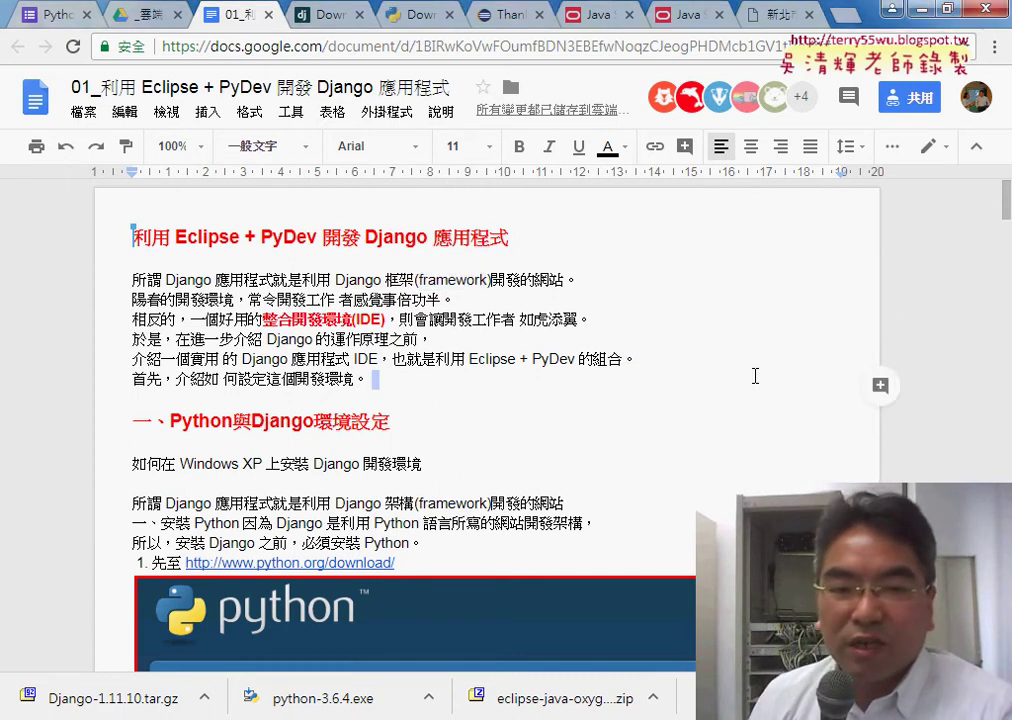
# Step: Scroll to the download step and follow the python.org/download link into a new tab
pyautogui.scroll(-2, 755, 369)
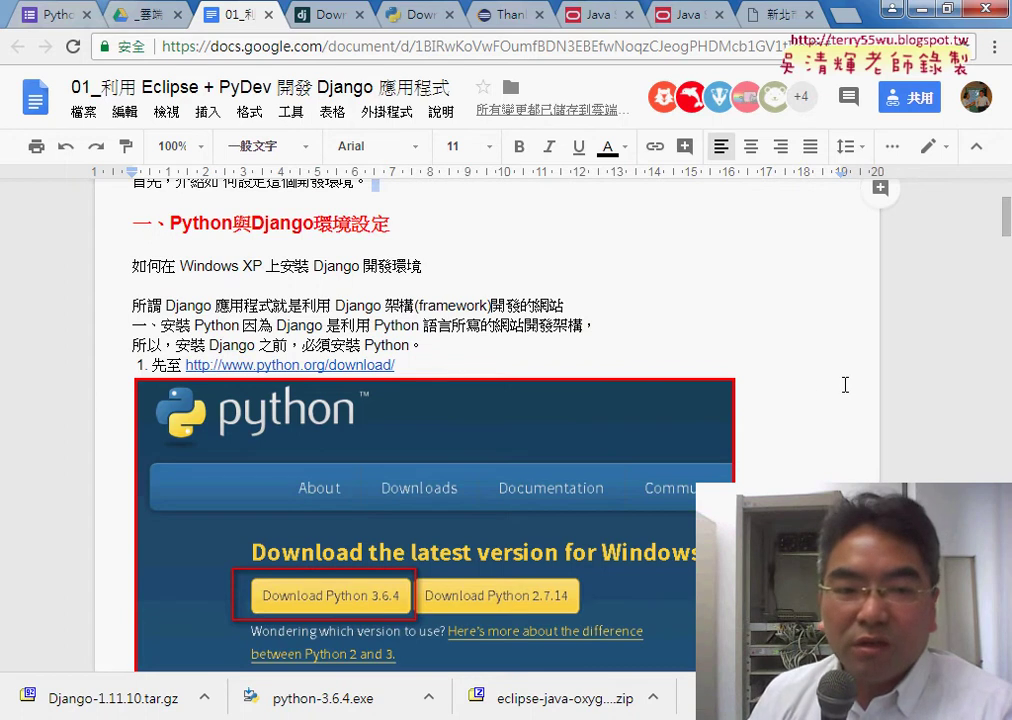
pyautogui.scroll(-1, 845, 385)
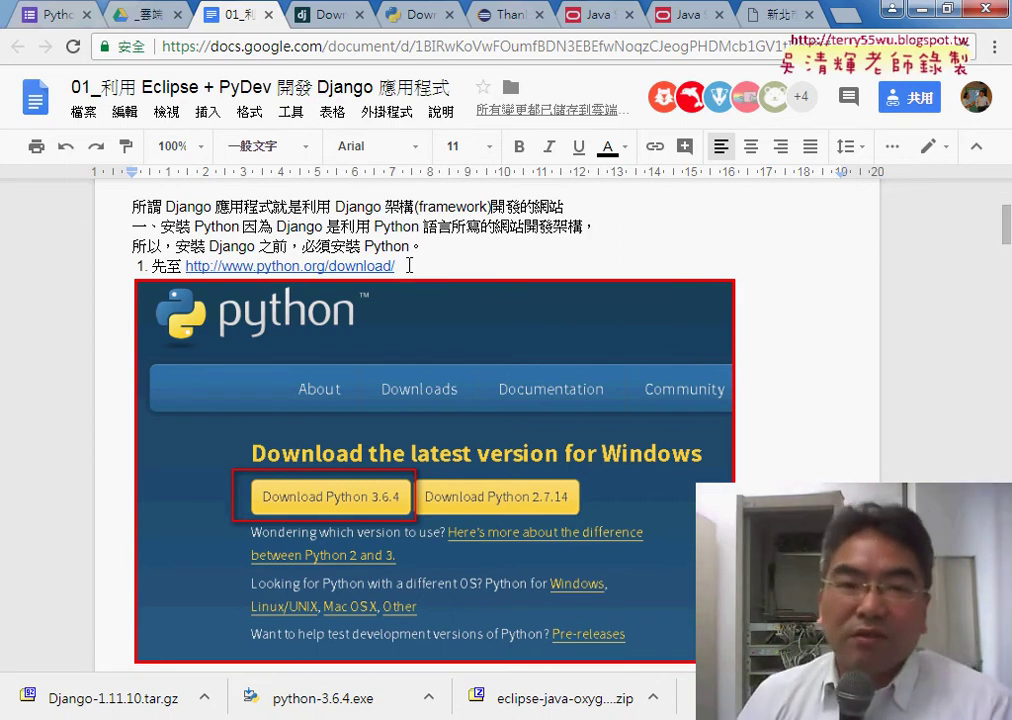
pyautogui.click(345, 266)
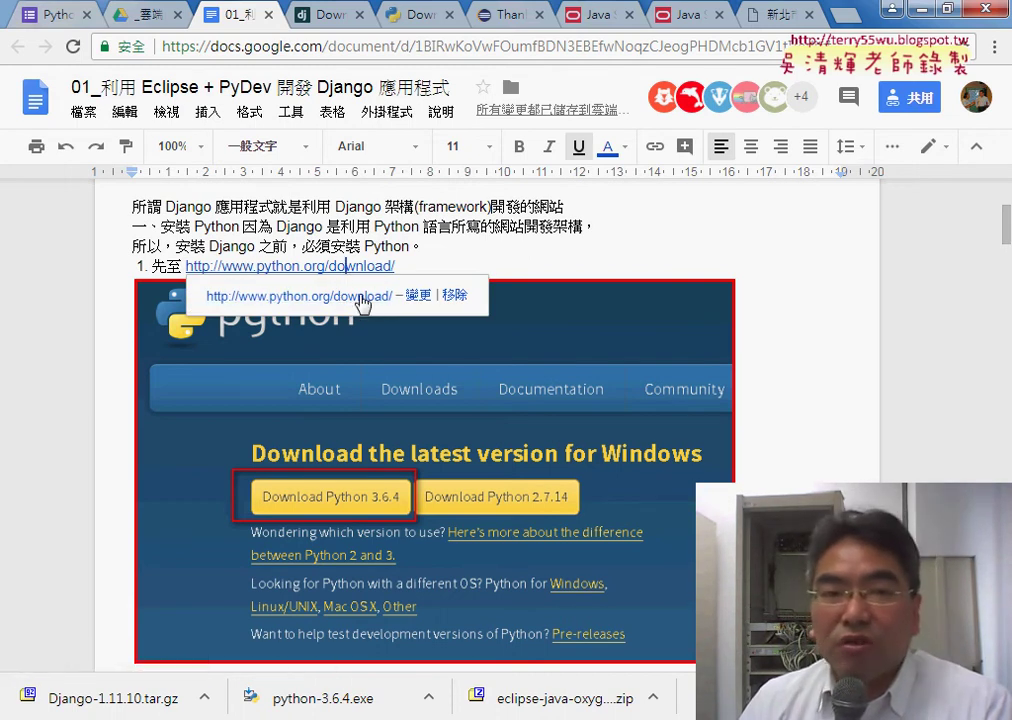
pyautogui.click(372, 296)
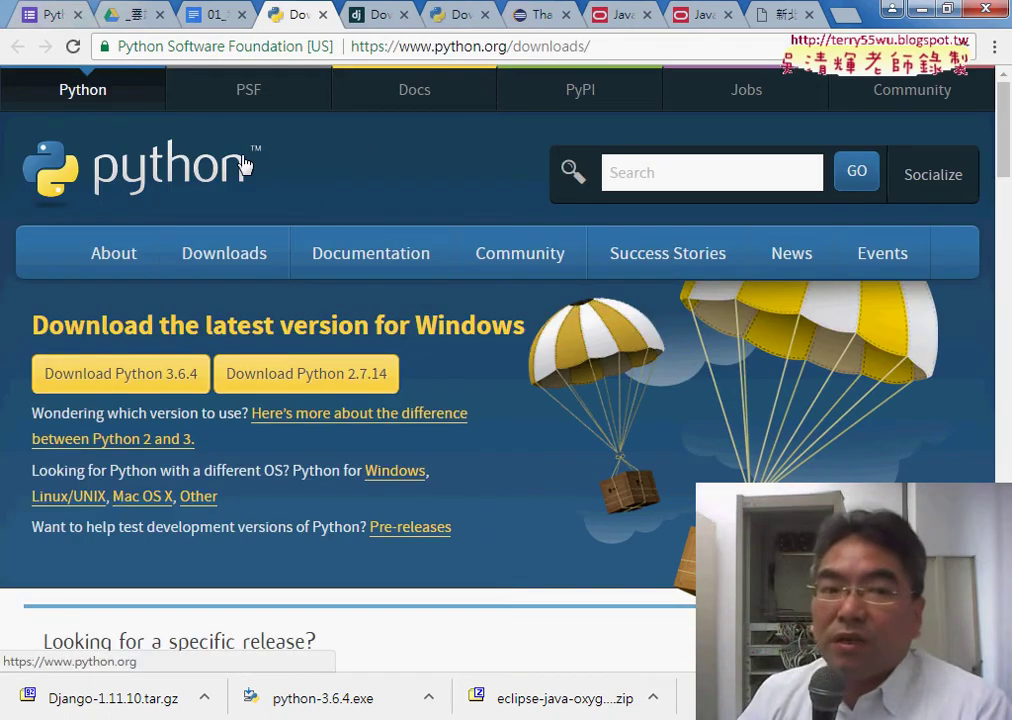
pyautogui.moveTo(224, 253)
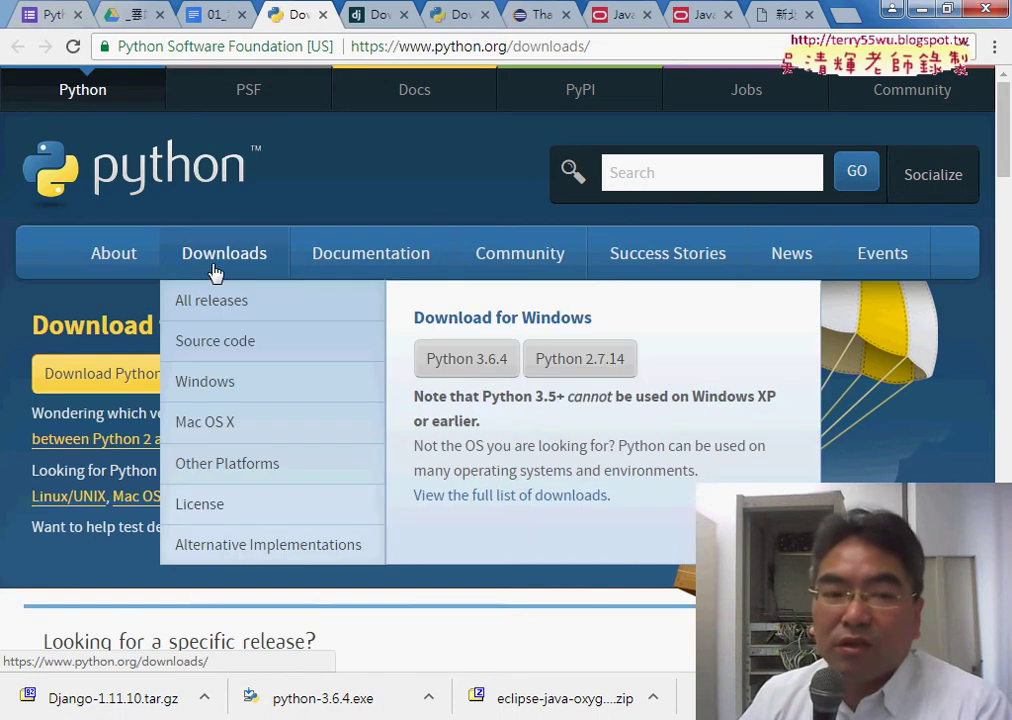
# Step: Bring up the actions menu for the downloaded python-3.6.4.exe in Chrome's download bar
pyautogui.scroll(-1, 17, 347)
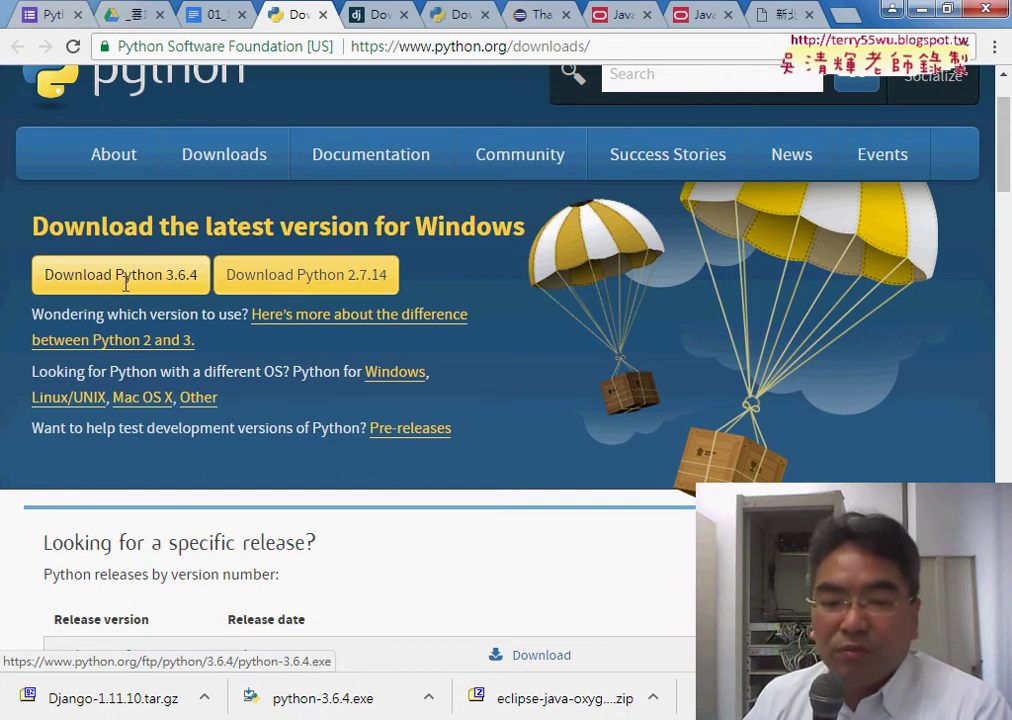
pyautogui.click(429, 698)
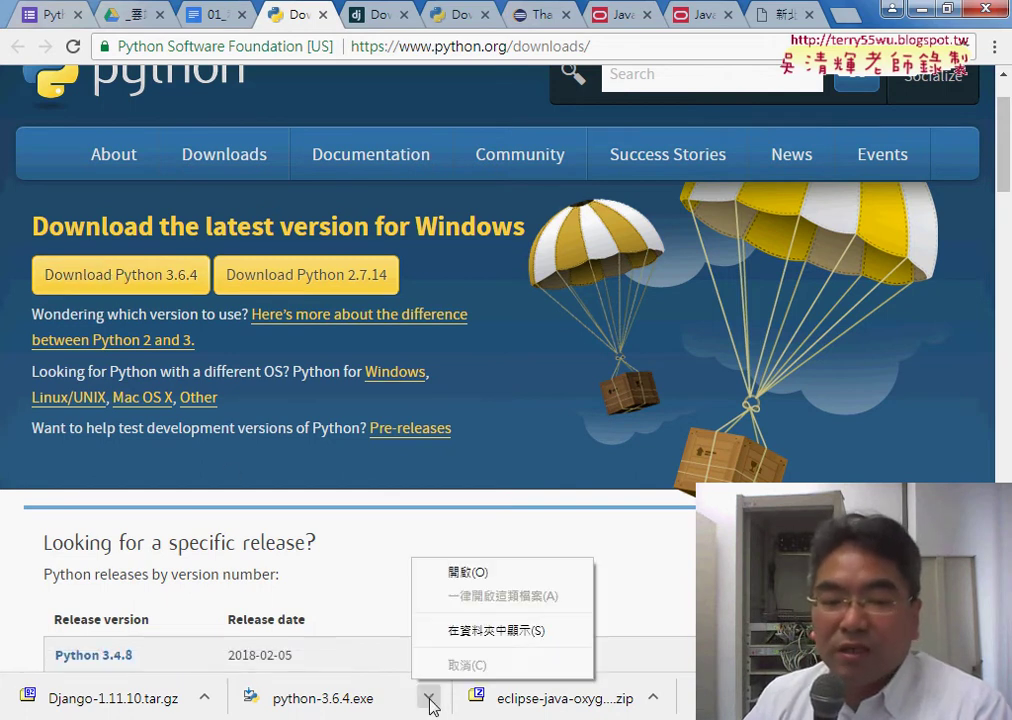
# Step: Show python-3.6.4.exe in the Downloads folder and launch the installer
pyautogui.click(497, 631)
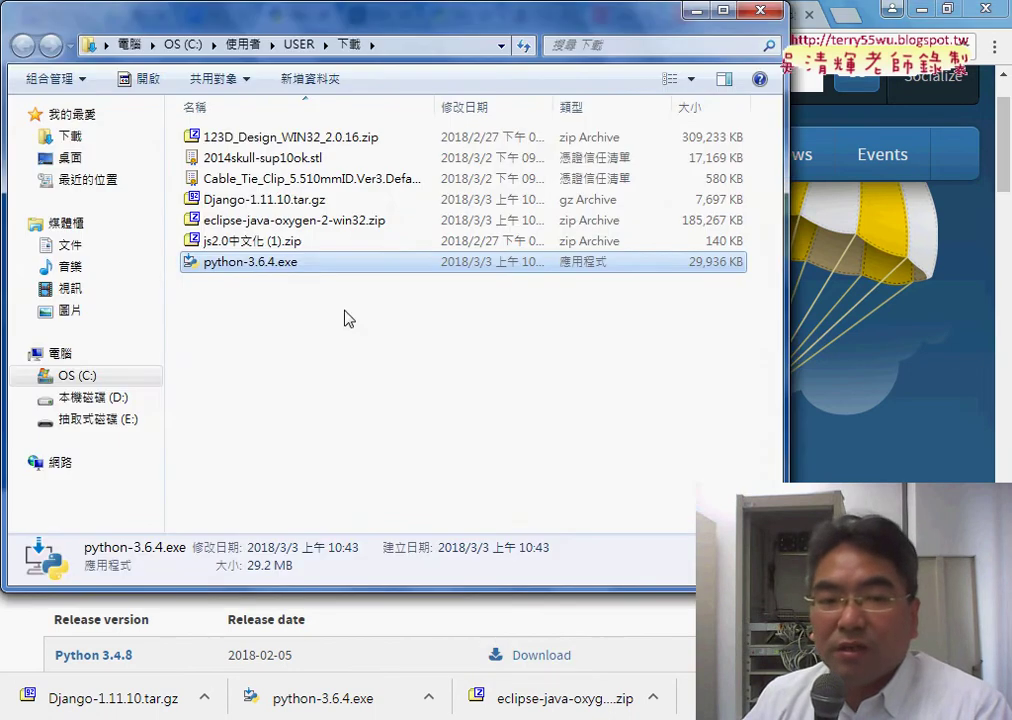
pyautogui.doubleClick(257, 264)
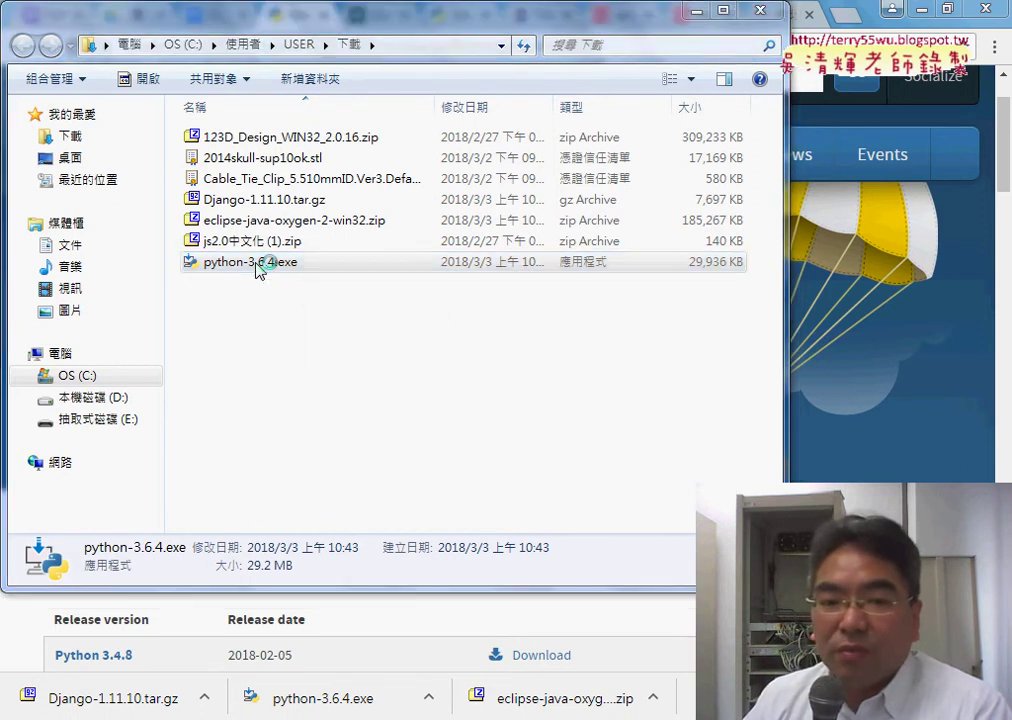
# Step: Run the Python 3.6.4 (32-bit) installer and mark its start page in red, crossing out Install Now
pyautogui.click(558, 389)
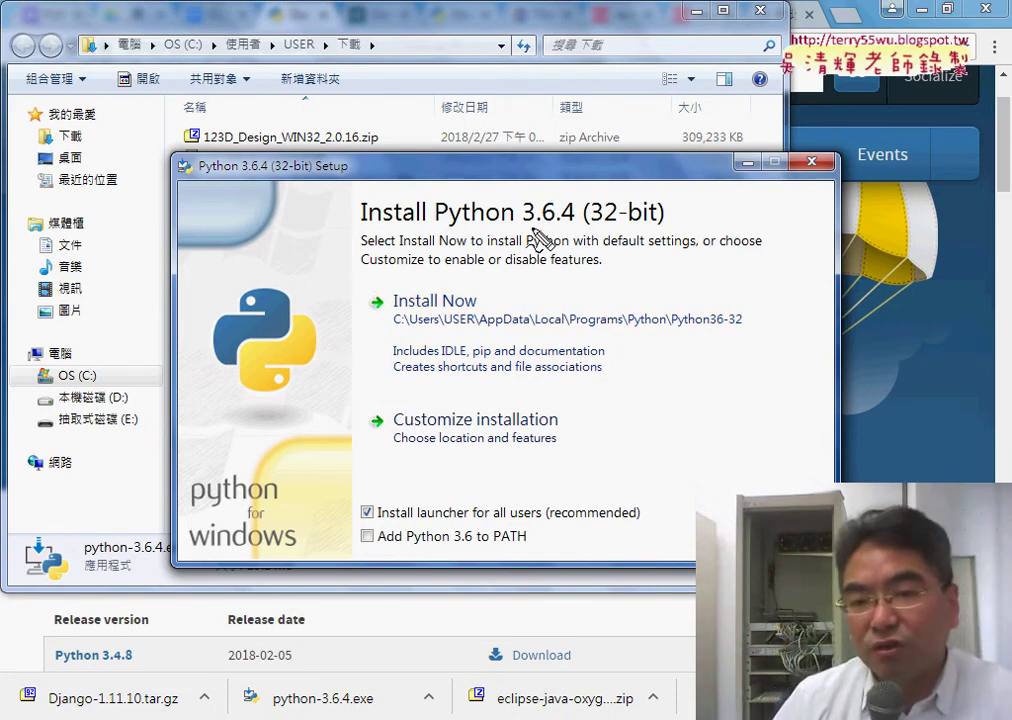
pyautogui.moveTo(588, 229)
pyautogui.mouseDown()
pyautogui.moveTo(652, 241)
pyautogui.moveTo(588, 235)
pyautogui.mouseUp()
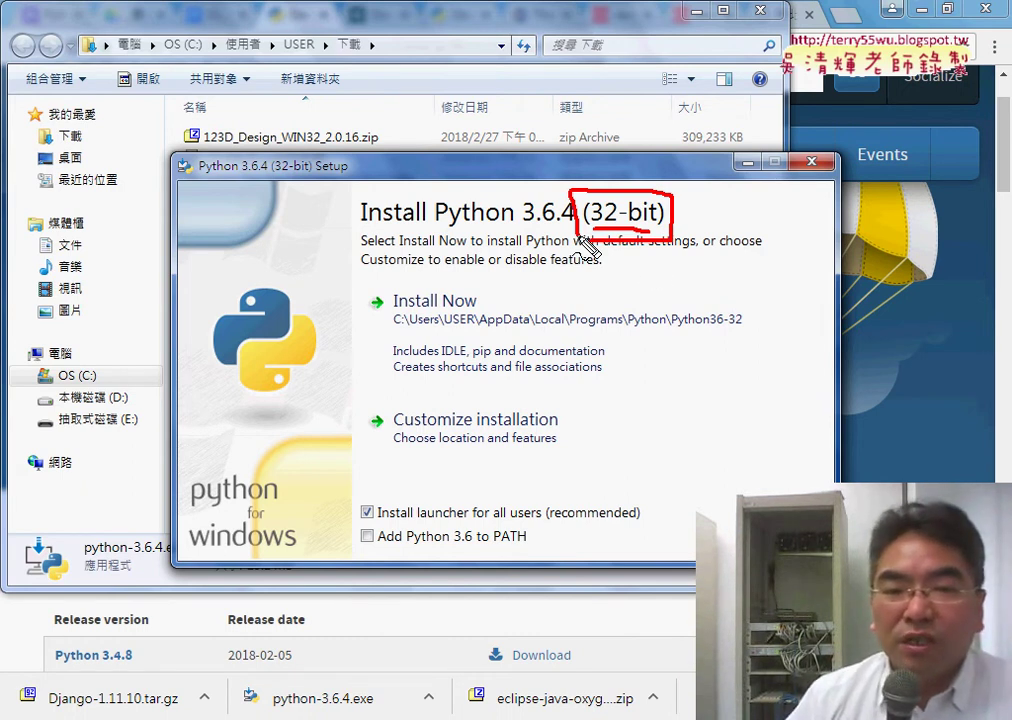
pyautogui.moveTo(348, 285)
pyautogui.mouseDown()
pyautogui.moveTo(348, 352)
pyautogui.moveTo(440, 283)
pyautogui.moveTo(757, 323)
pyautogui.moveTo(474, 373)
pyautogui.moveTo(368, 361)
pyautogui.mouseUp()
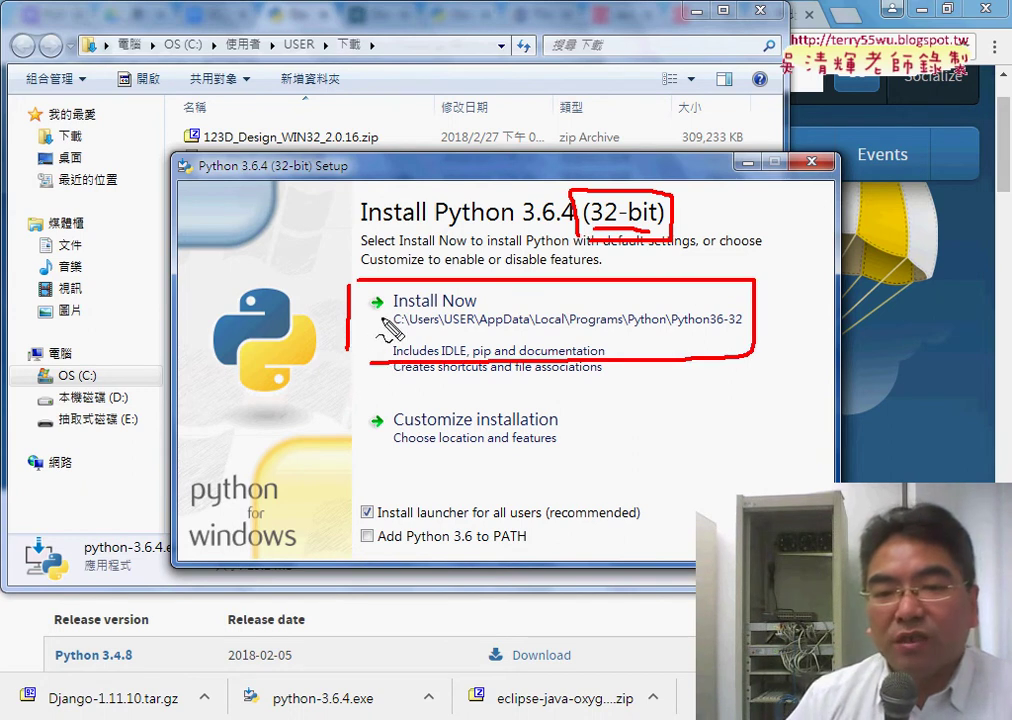
pyautogui.moveTo(605, 291); pyautogui.dragTo(497, 356)
pyautogui.moveTo(514, 295); pyautogui.dragTo(597, 370)
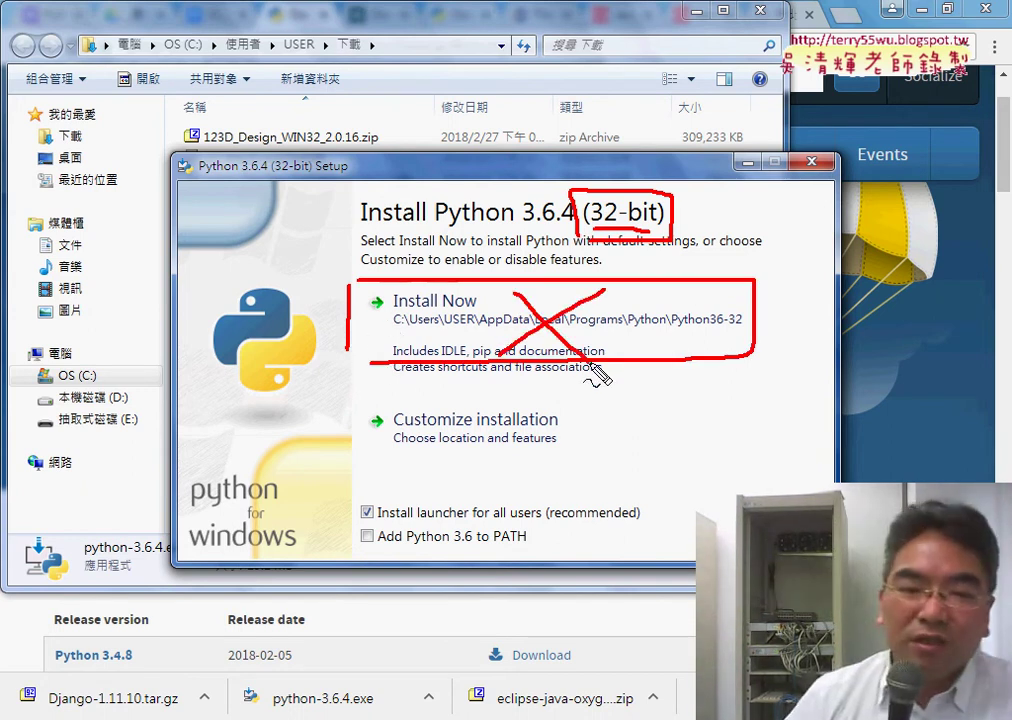
pyautogui.moveTo(322, 312)
pyautogui.mouseDown()
pyautogui.moveTo(342, 414)
pyautogui.moveTo(316, 443)
pyautogui.mouseUp()
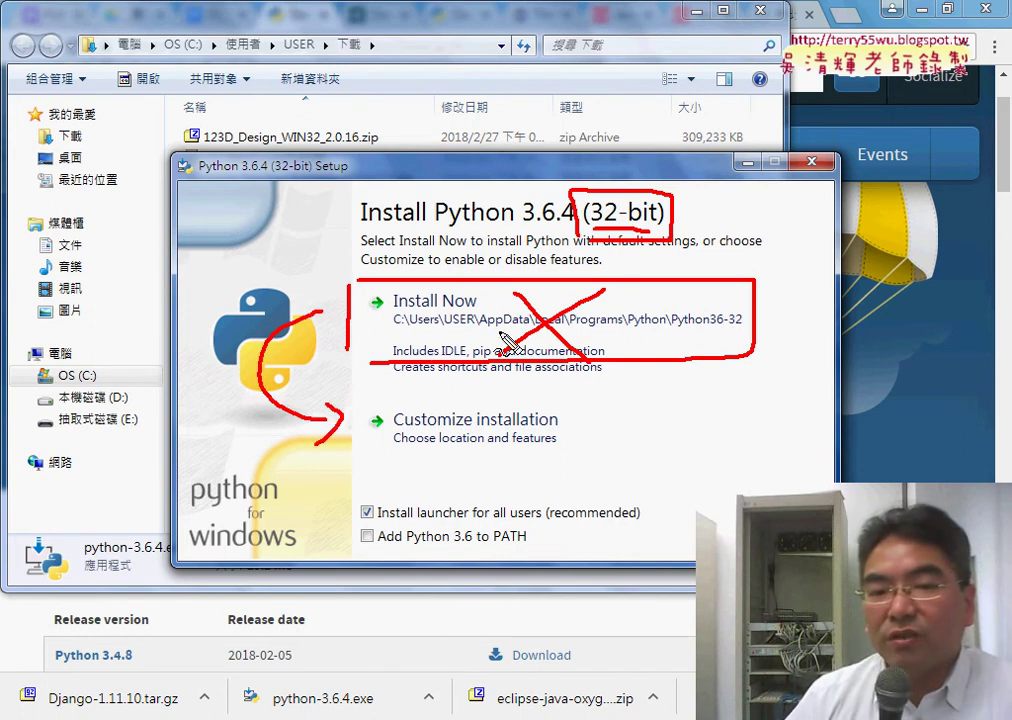
pyautogui.moveTo(391, 335)
pyautogui.mouseDown()
pyautogui.moveTo(411, 332)
pyautogui.moveTo(408, 342)
pyautogui.mouseUp()
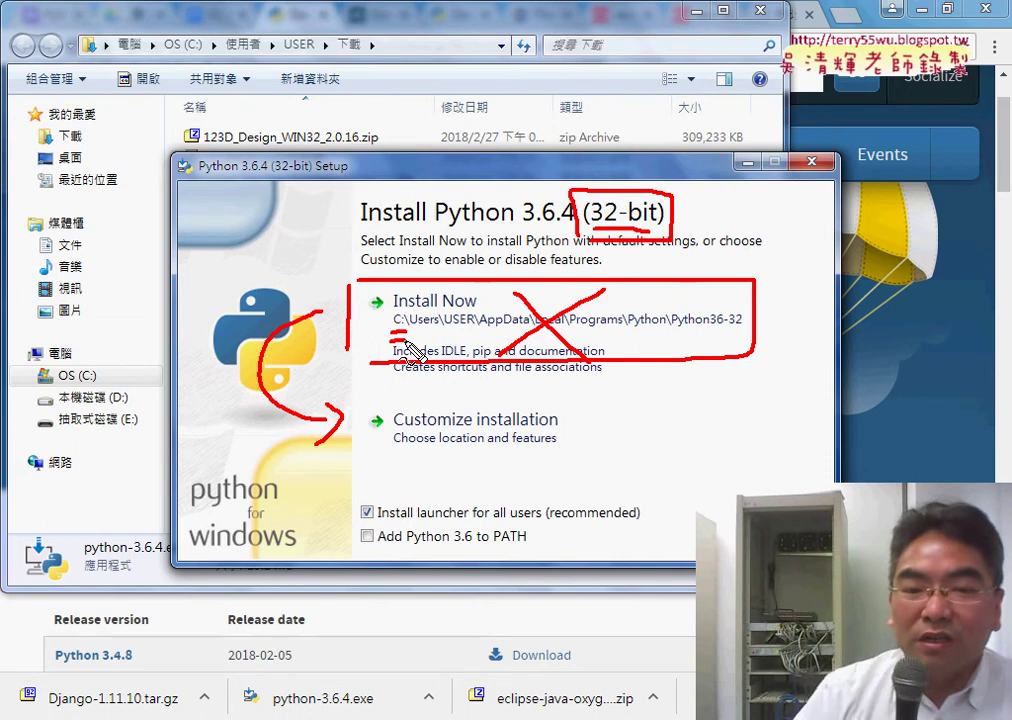
pyautogui.press('Escape')
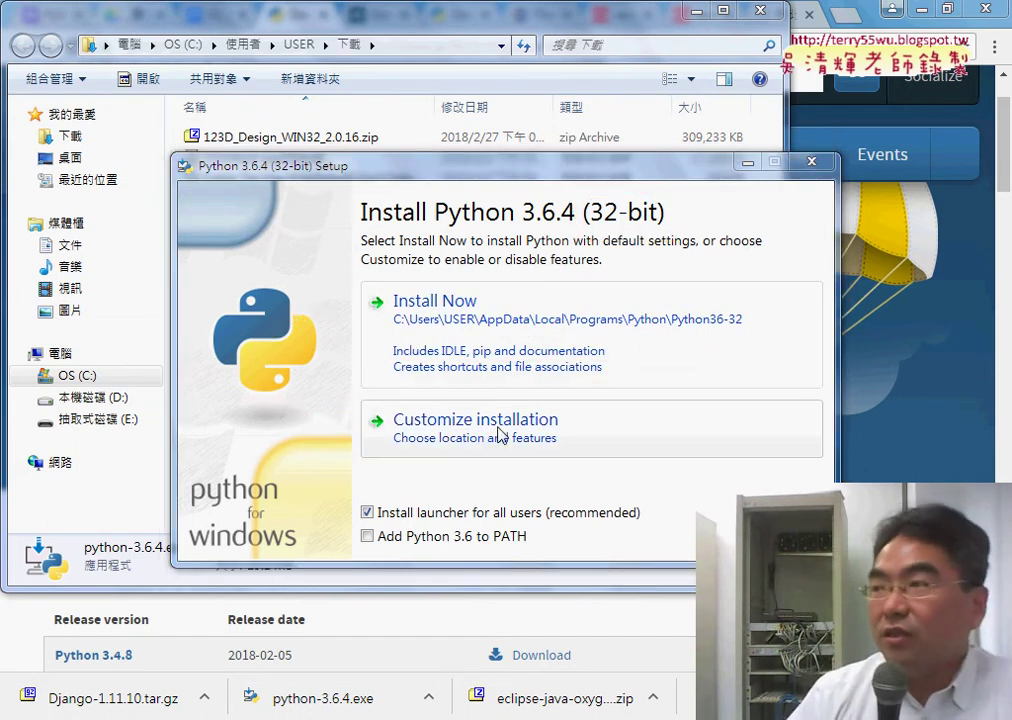
pyautogui.click(505, 443)
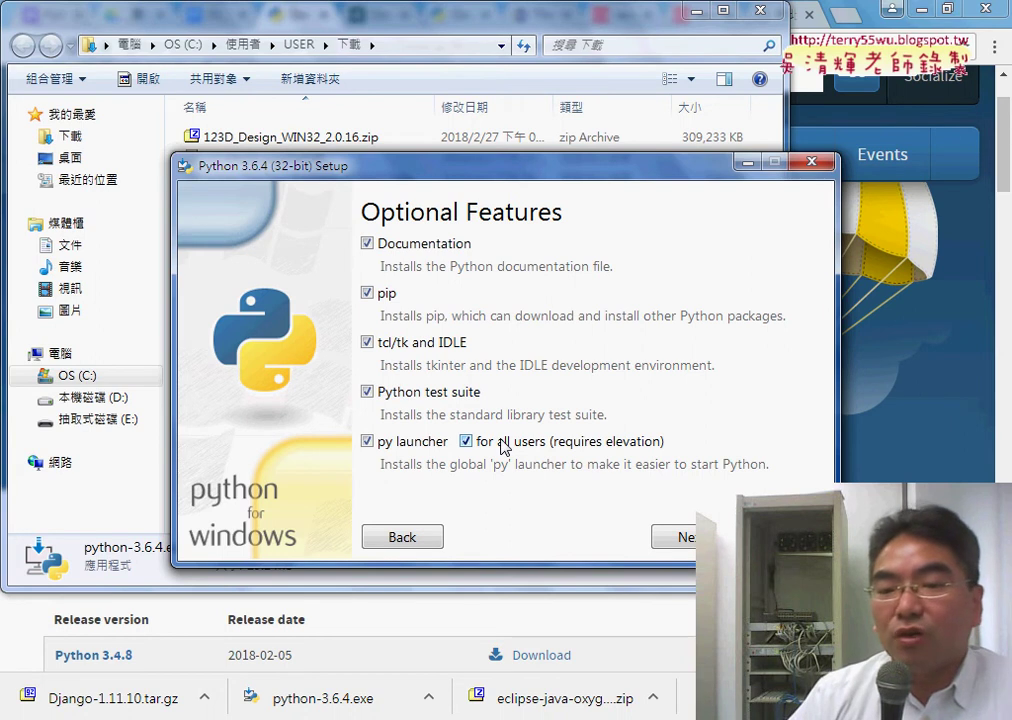
pyautogui.click(429, 541)
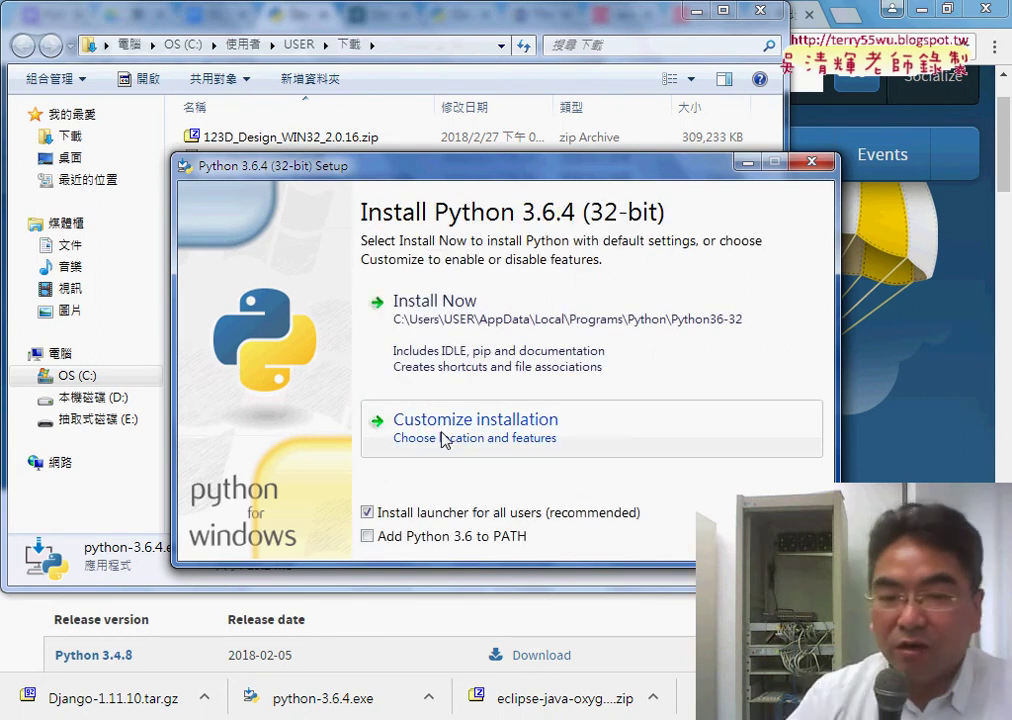
pyautogui.moveTo(340, 467)
pyautogui.mouseDown()
pyautogui.moveTo(340, 396)
pyautogui.moveTo(639, 458)
pyautogui.moveTo(362, 462)
pyautogui.mouseUp()
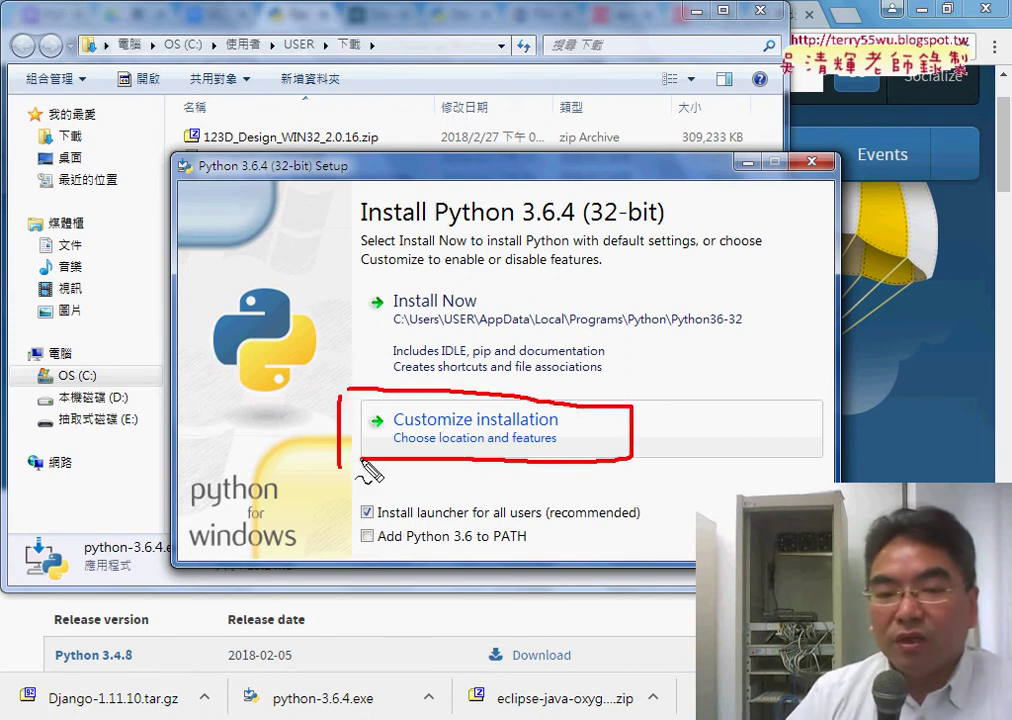
pyautogui.moveTo(334, 440)
pyautogui.mouseDown()
pyautogui.moveTo(253, 486)
pyautogui.moveTo(355, 550)
pyautogui.moveTo(530, 547)
pyautogui.mouseUp()
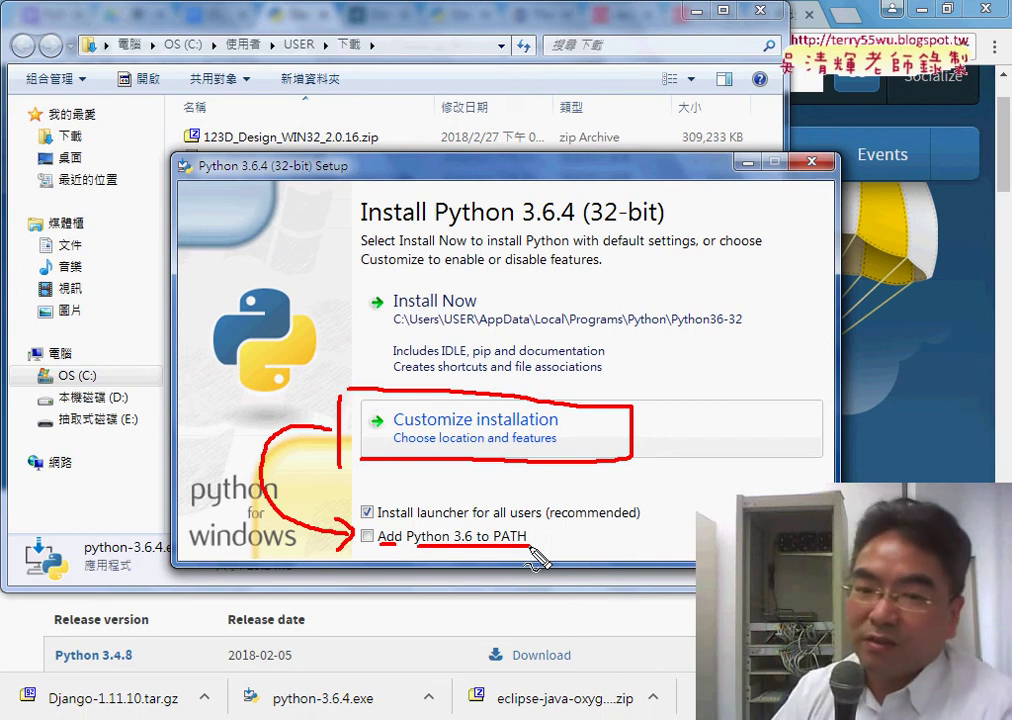
pyautogui.click(367, 537)
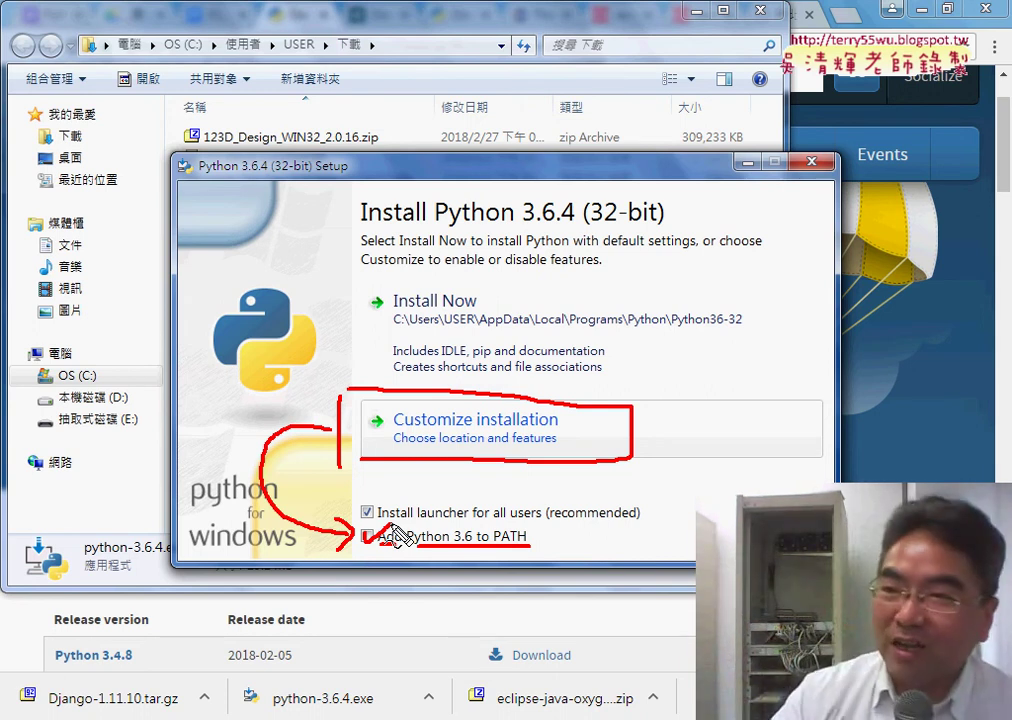
pyautogui.press('Escape')
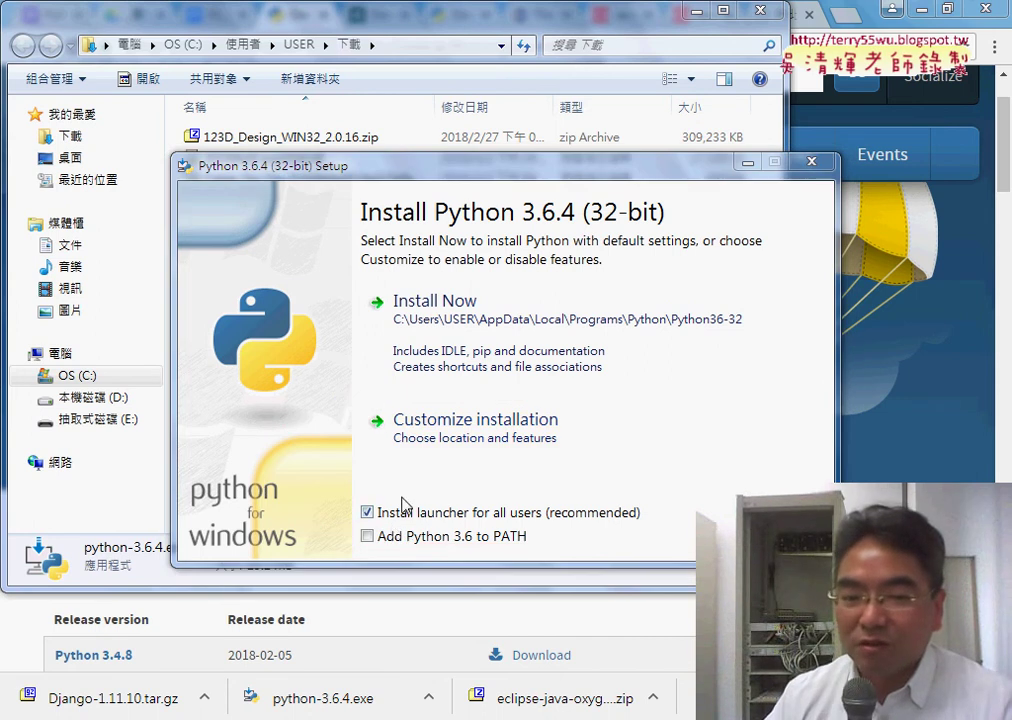
# Step: Enable Add Python 3.6 to PATH and proceed through Customize installation to Advanced Options
pyautogui.click(367, 537)
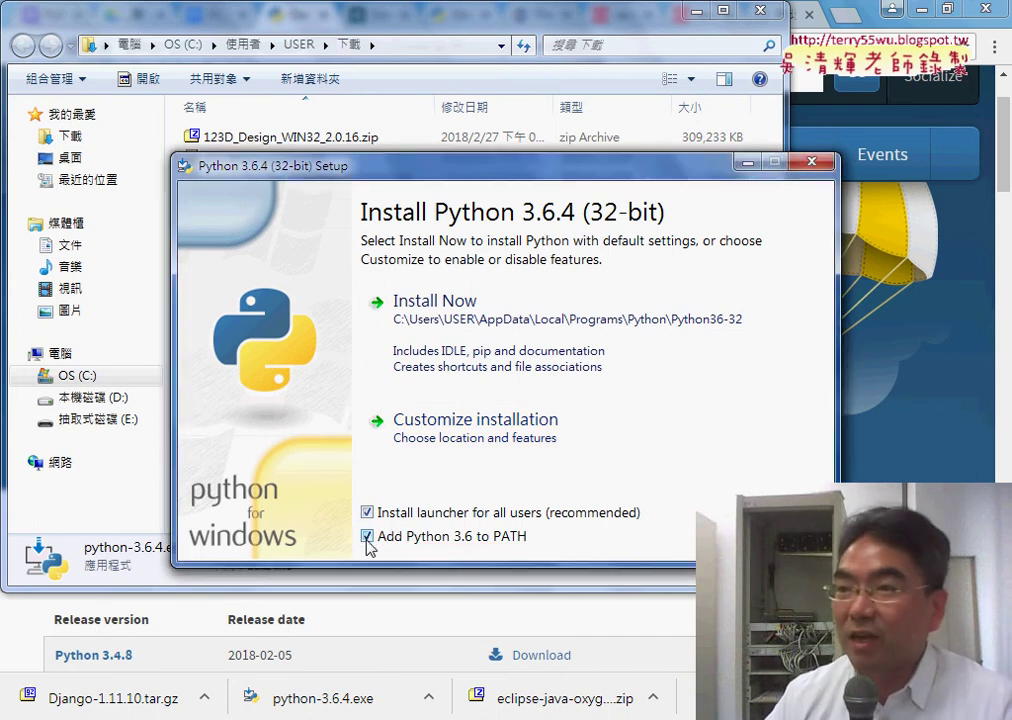
pyautogui.click(441, 436)
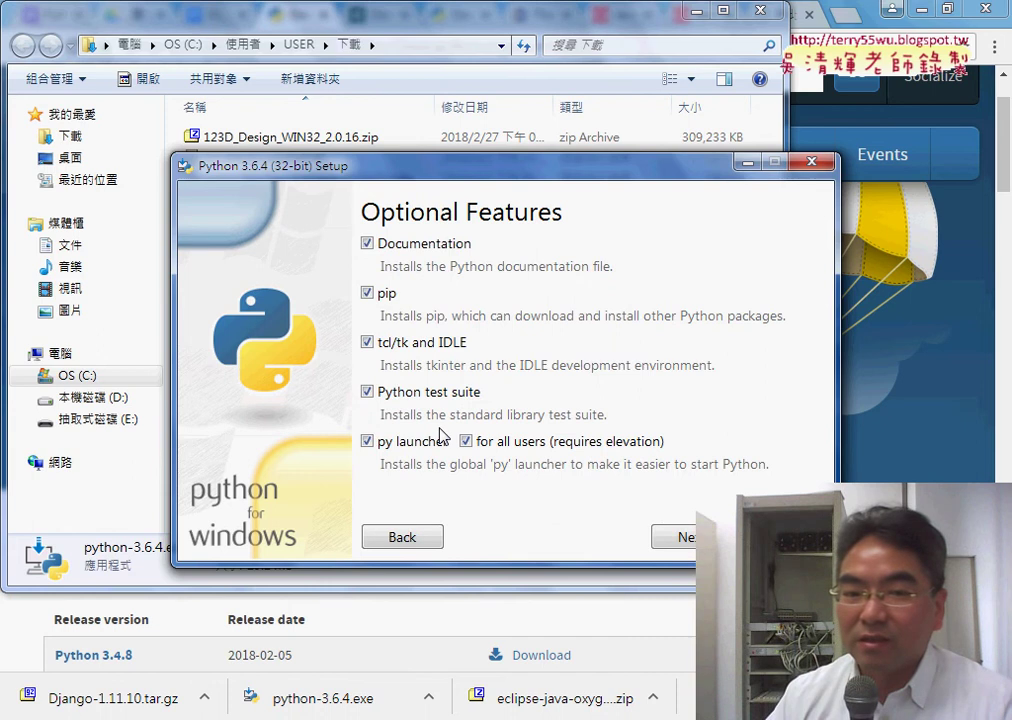
pyautogui.click(689, 536)
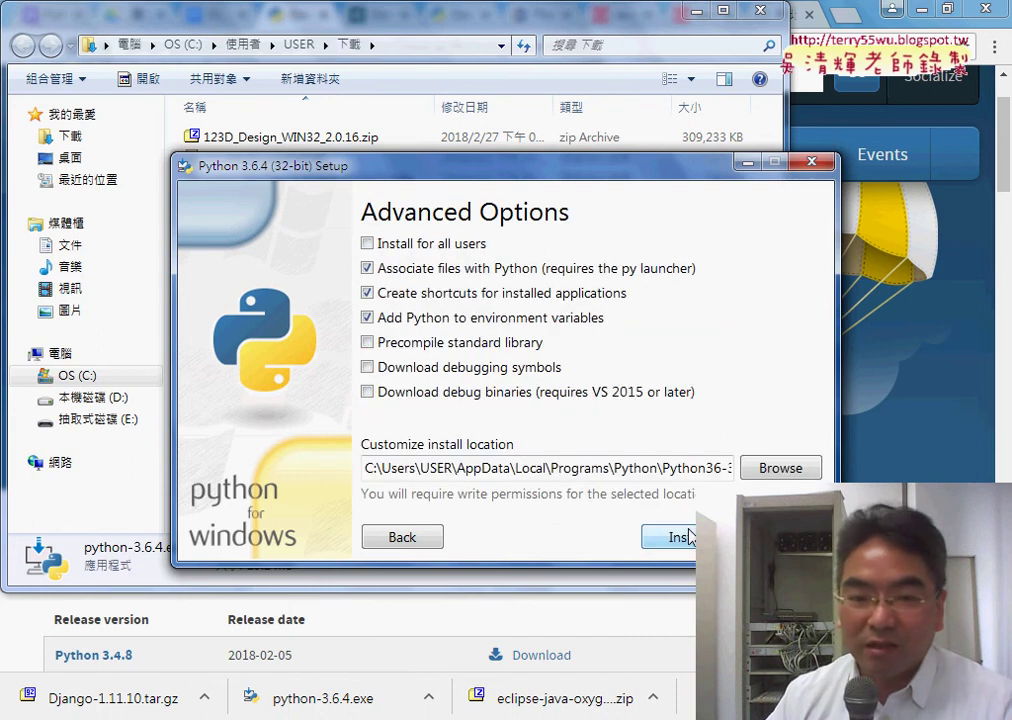
pyautogui.moveTo(516, 468); pyautogui.dragTo(842, 463)
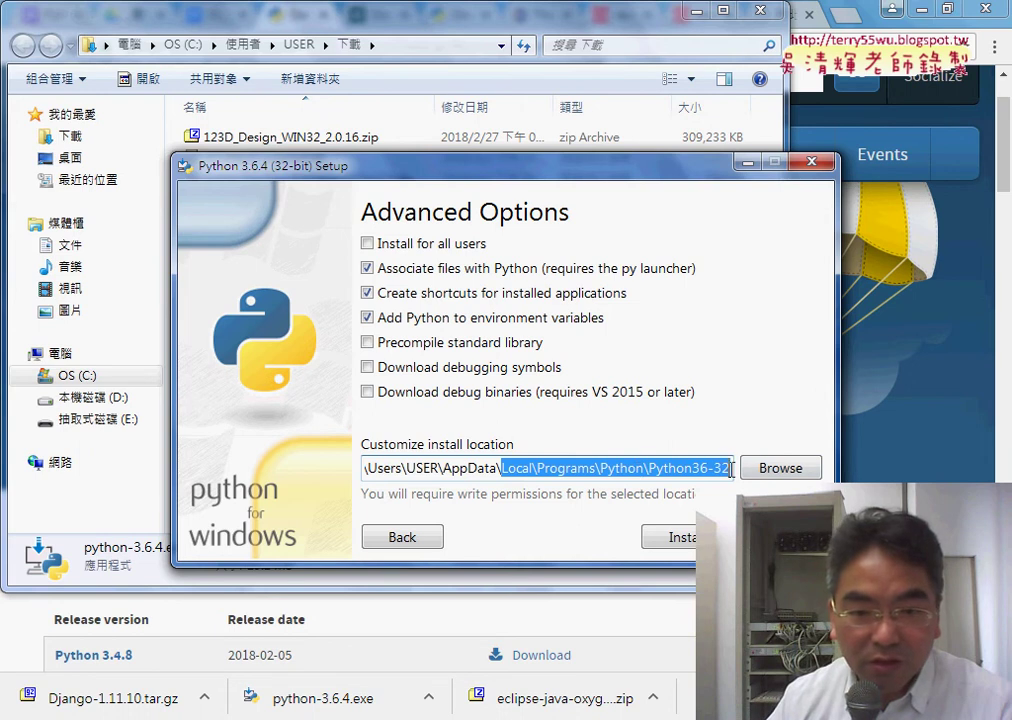
# Step: Edit the install location path to D:\Python36-32
pyautogui.click(781, 470)
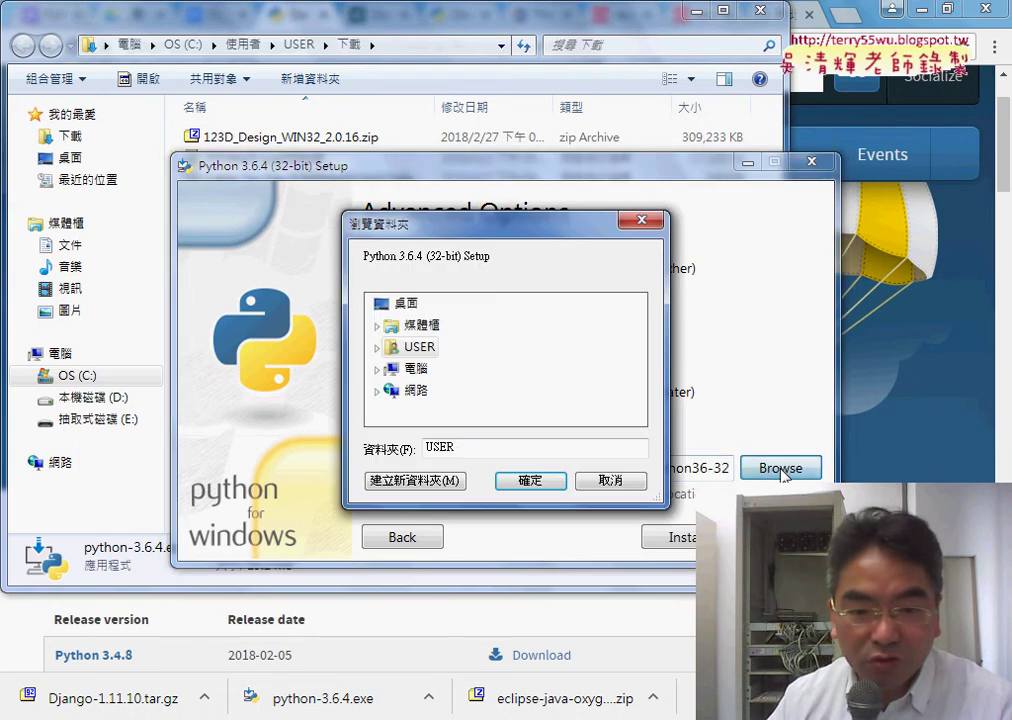
pyautogui.click(622, 481)
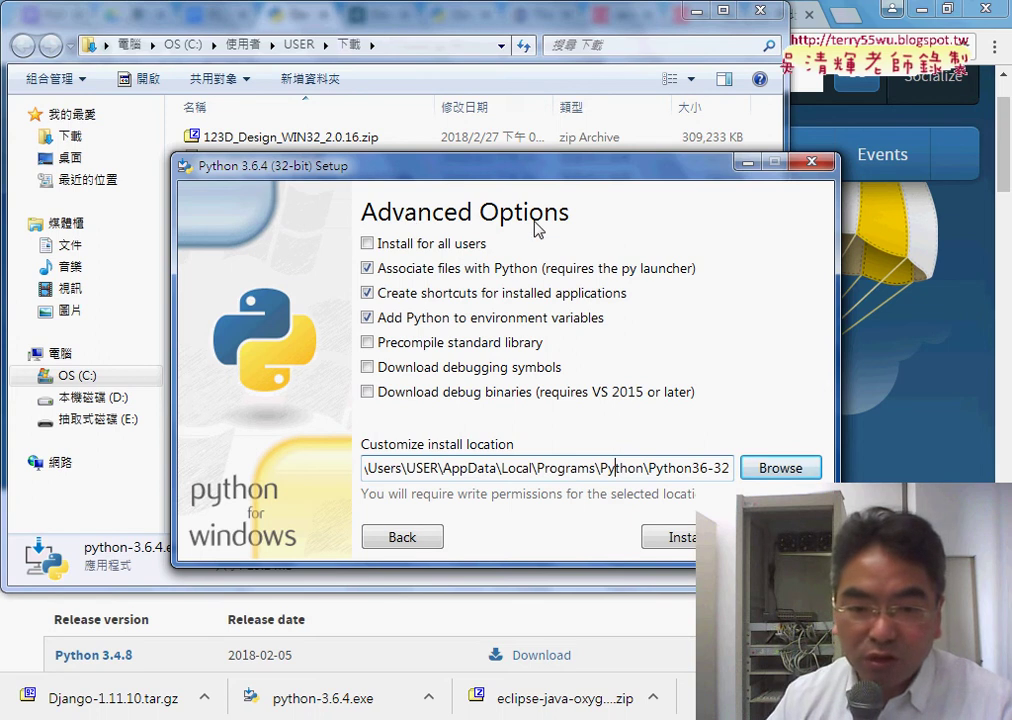
pyautogui.moveTo(601, 468); pyautogui.dragTo(383, 470)
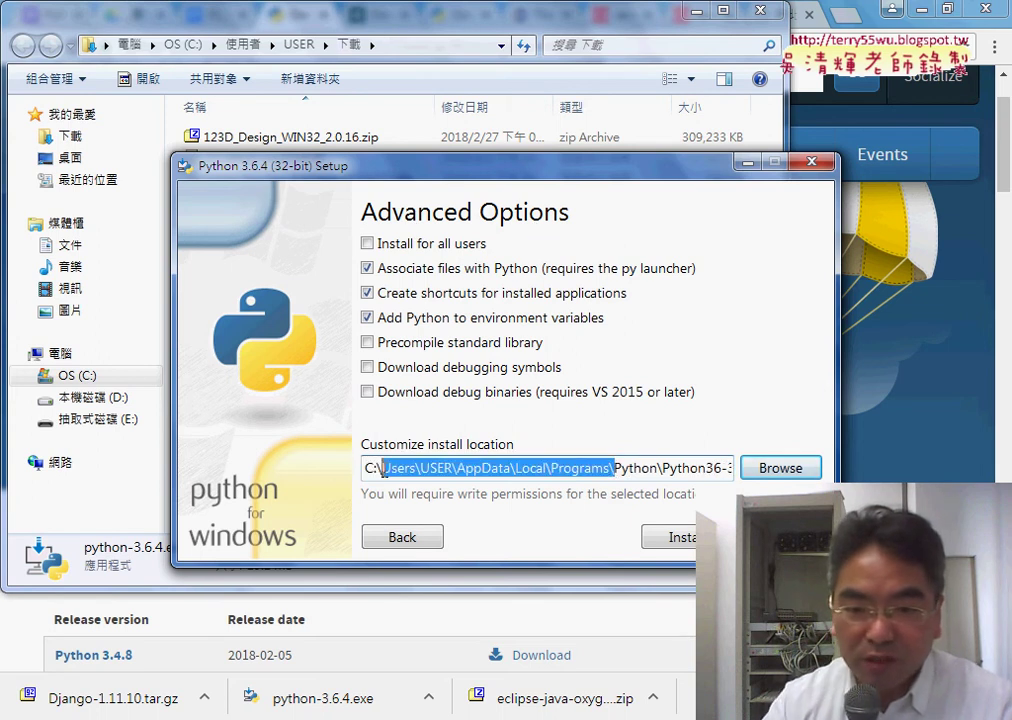
pyautogui.press('BackSpace')
pyautogui.press('Delete')
pyautogui.press('Delete')
pyautogui.press('Delete')
pyautogui.press('Delete')
pyautogui.press('Delete')
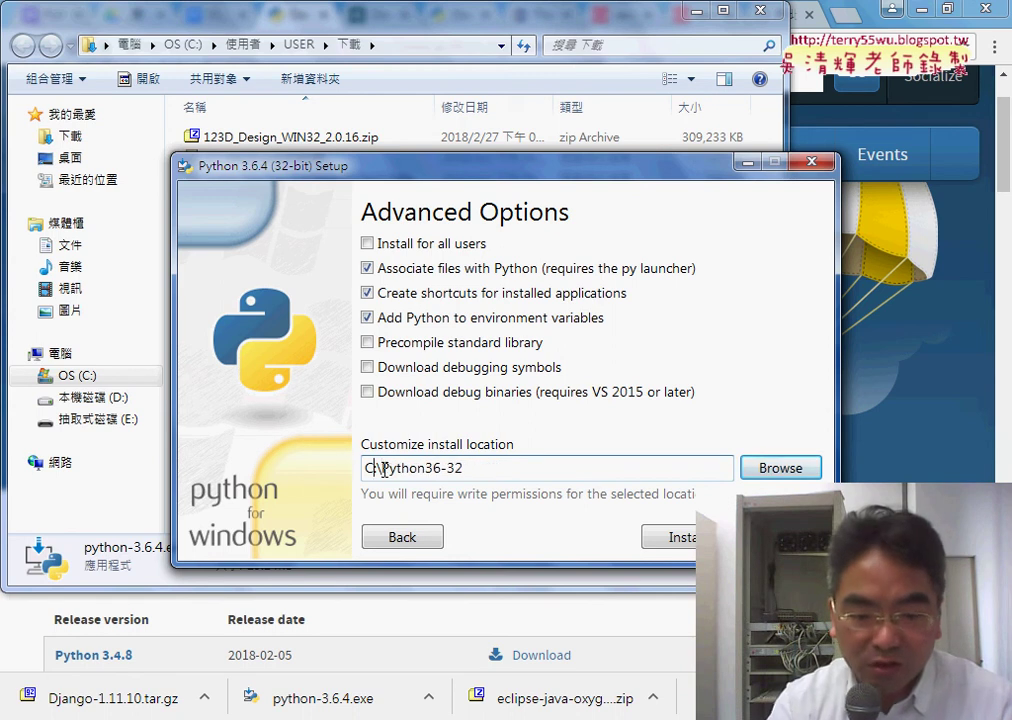
pyautogui.press('BackSpace')
pyautogui.write('D')
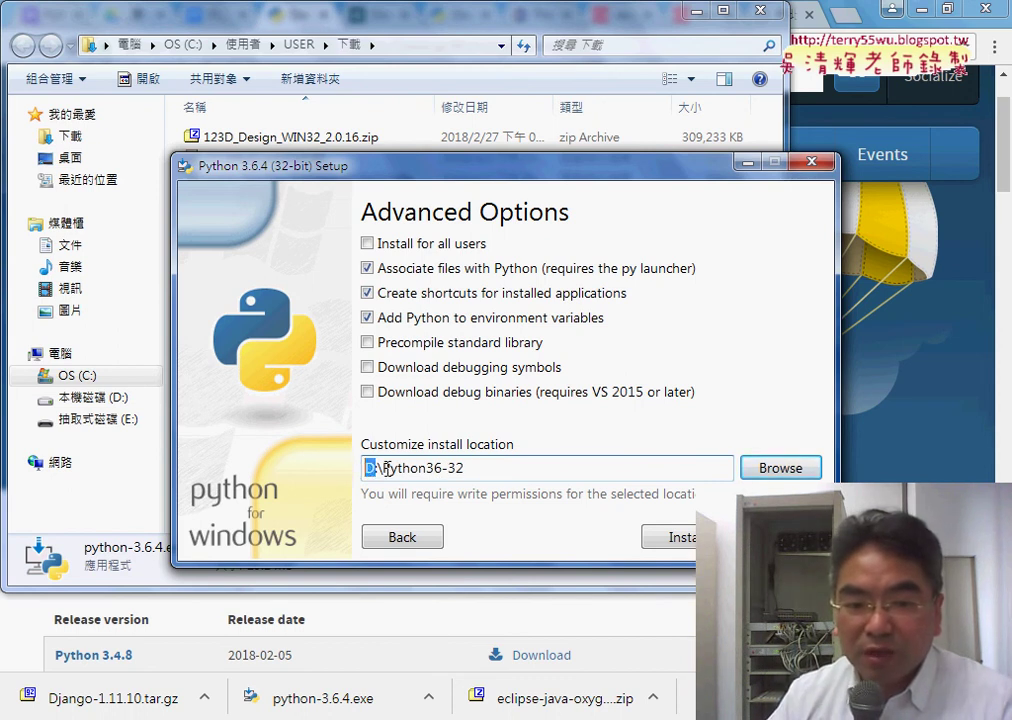
pyautogui.moveTo(384, 468); pyautogui.dragTo(460, 468)
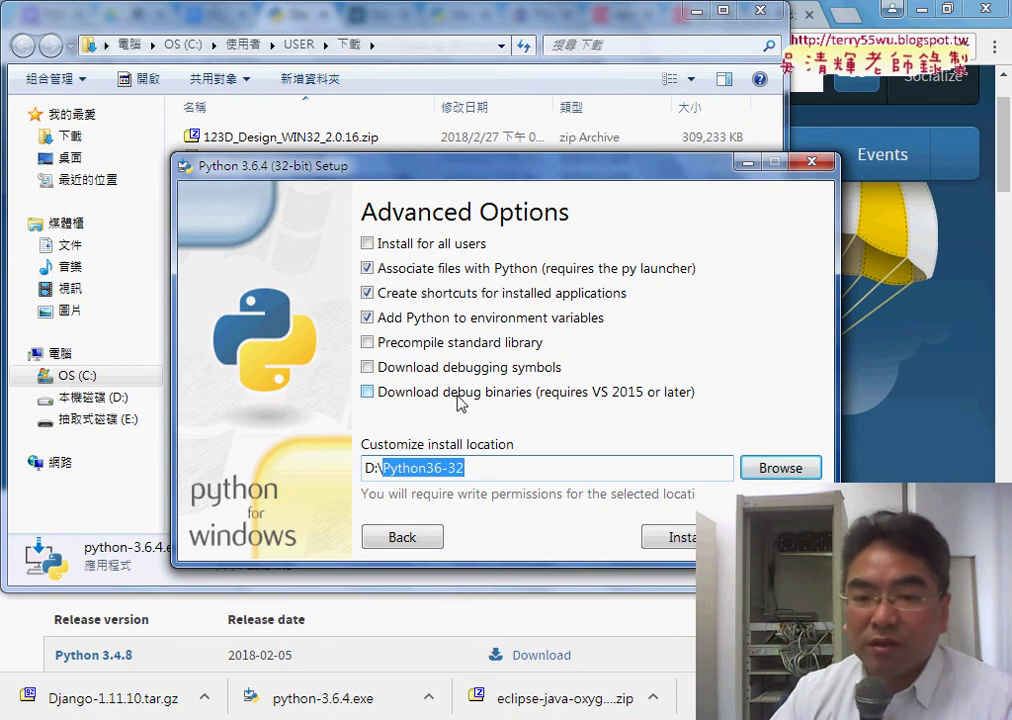
# Step: Start installing Python 3.6.4 to D:\Python36-32 and return to the python.org downloads page
pyautogui.click(688, 538)
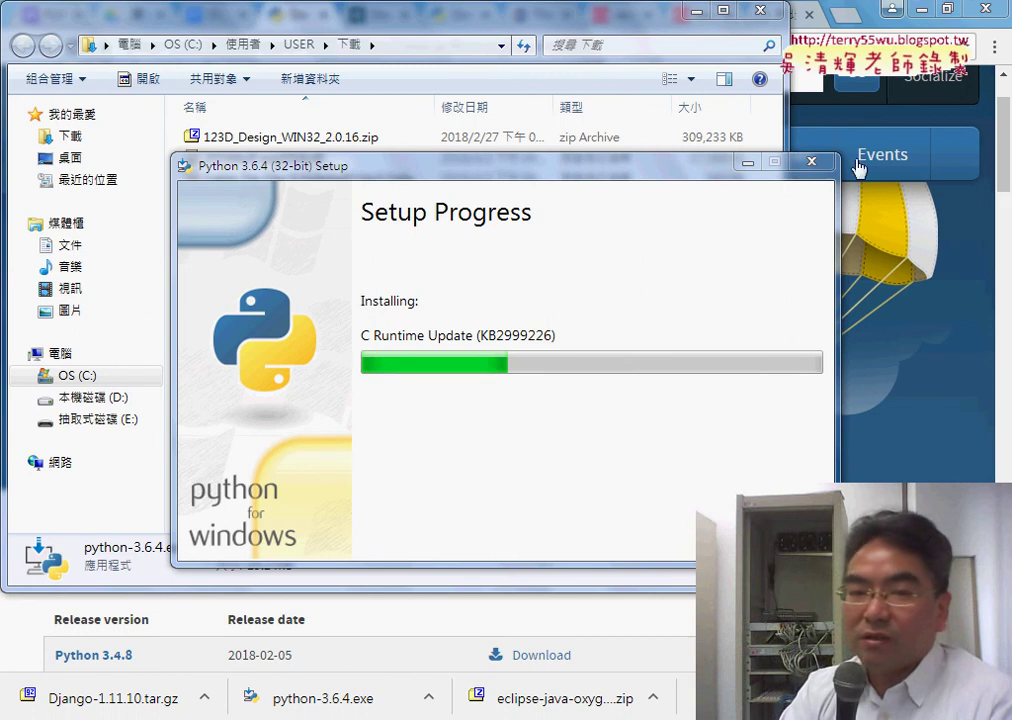
pyautogui.click(920, 300)
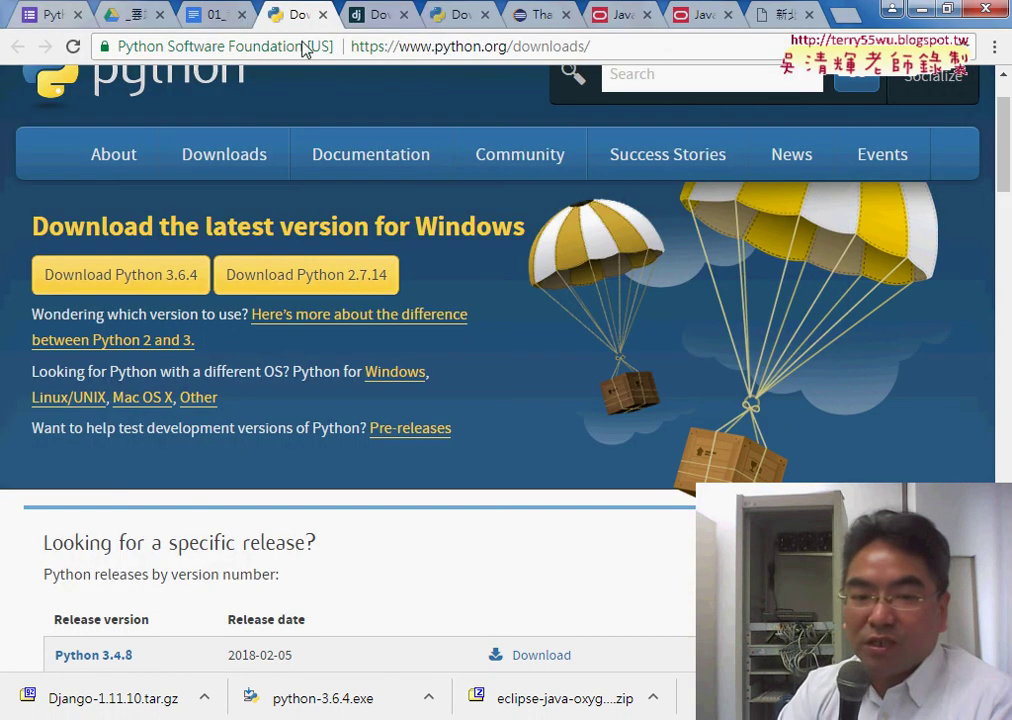
# Step: In the tutorial's section two, follow the djangoproject.com link to open the Django download page in a new tab
pyautogui.click(215, 14)
pyautogui.scroll(-3, 520, 367)
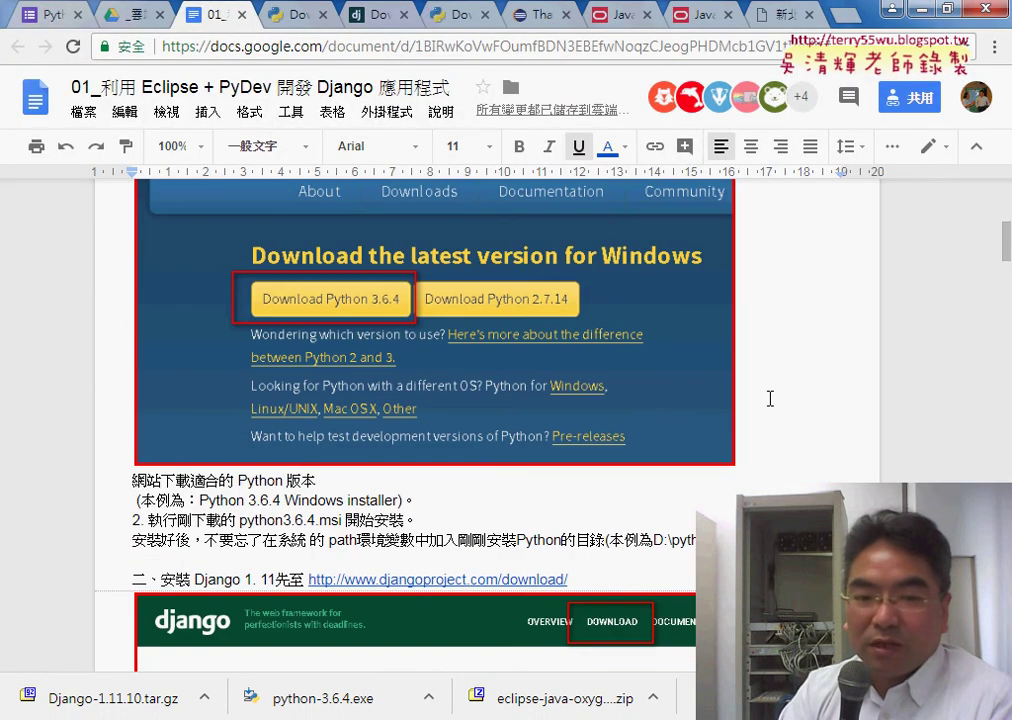
pyautogui.scroll(-2, 770, 399)
pyautogui.scroll(-4, 199, 280)
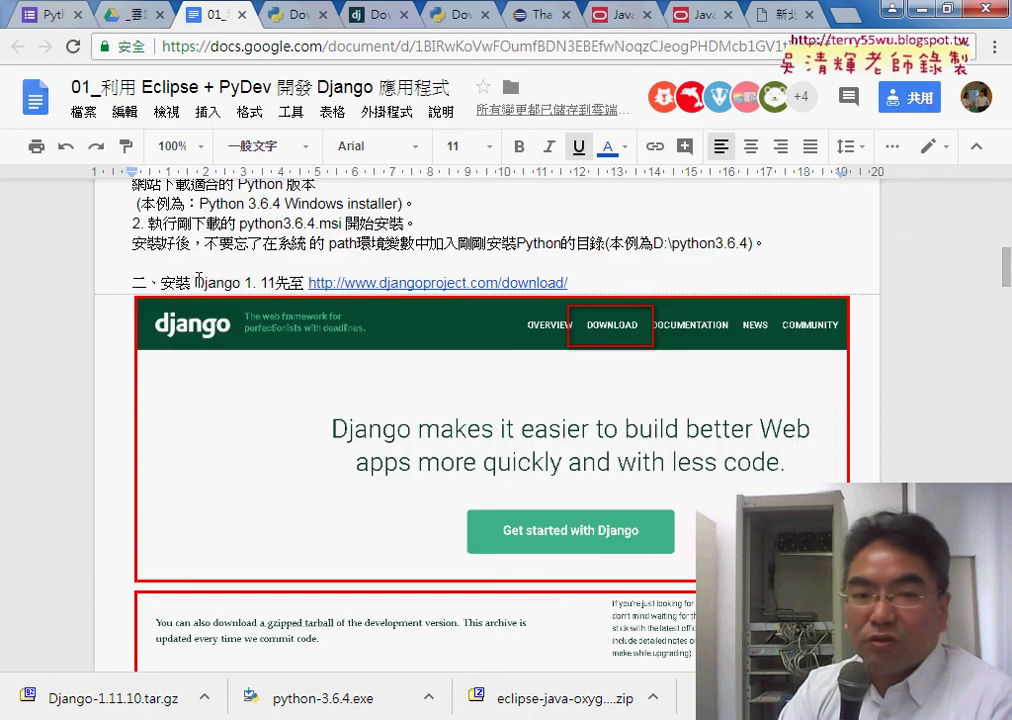
pyautogui.moveTo(196, 282); pyautogui.dragTo(244, 282)
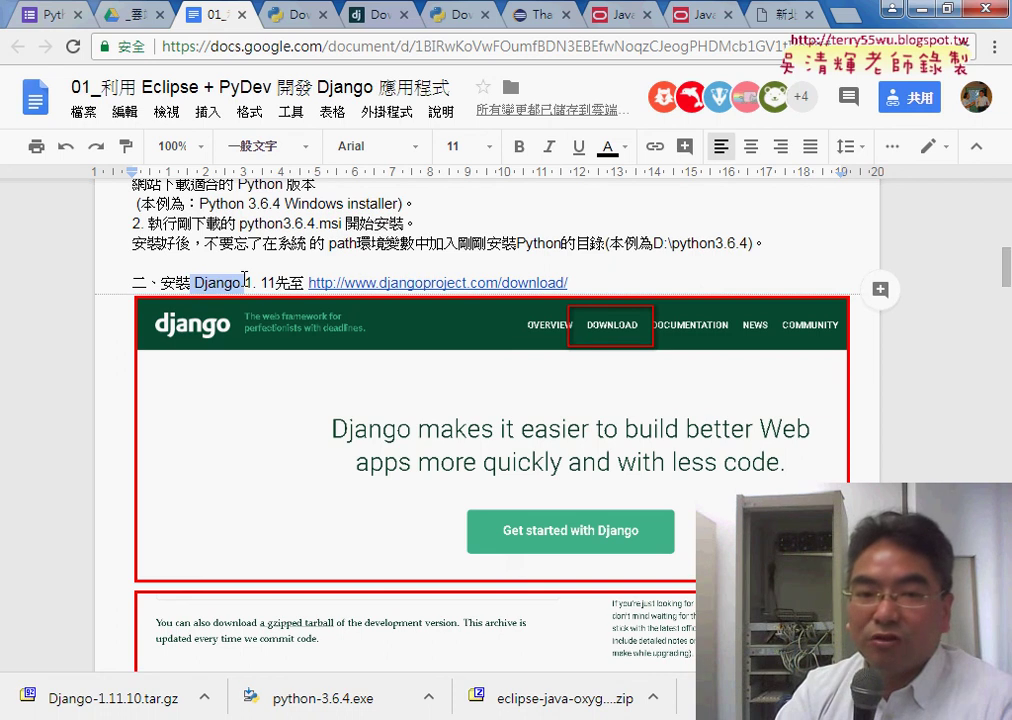
pyautogui.click(416, 283)
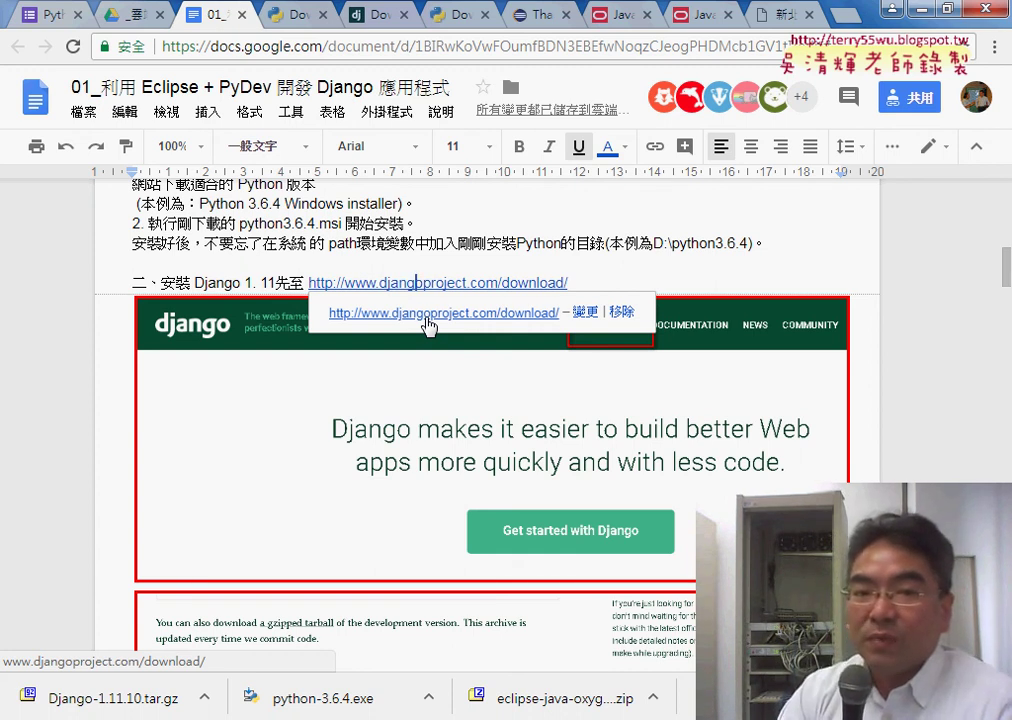
pyautogui.click(428, 314)
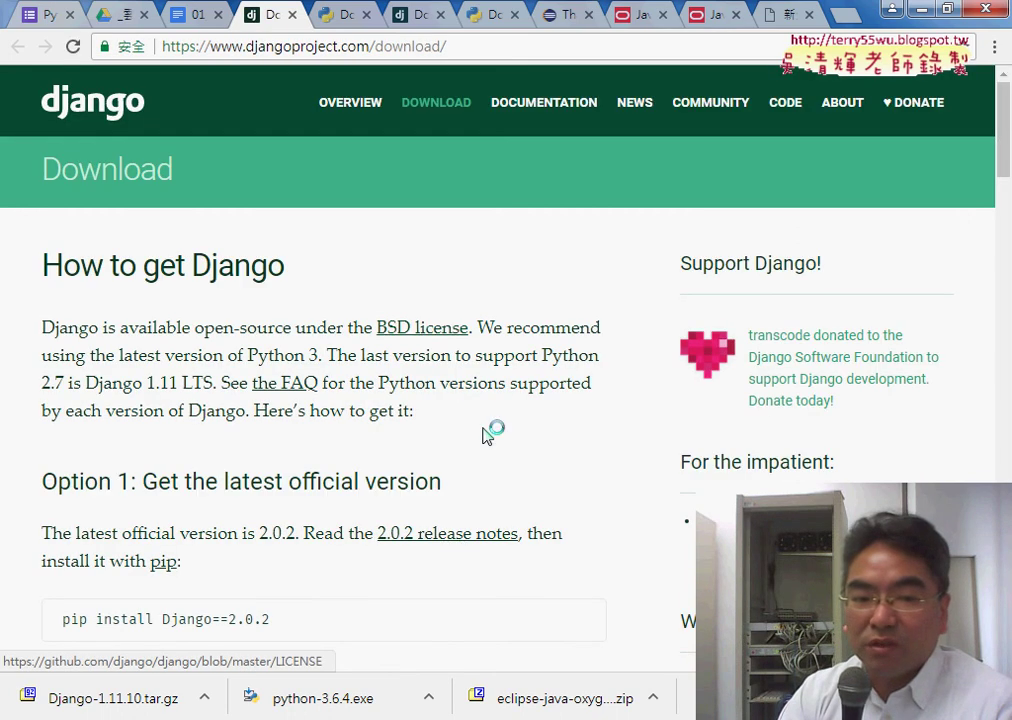
# Step: Scroll the Django download page down to the Previous releases section
pyautogui.scroll(-2, 525, 450)
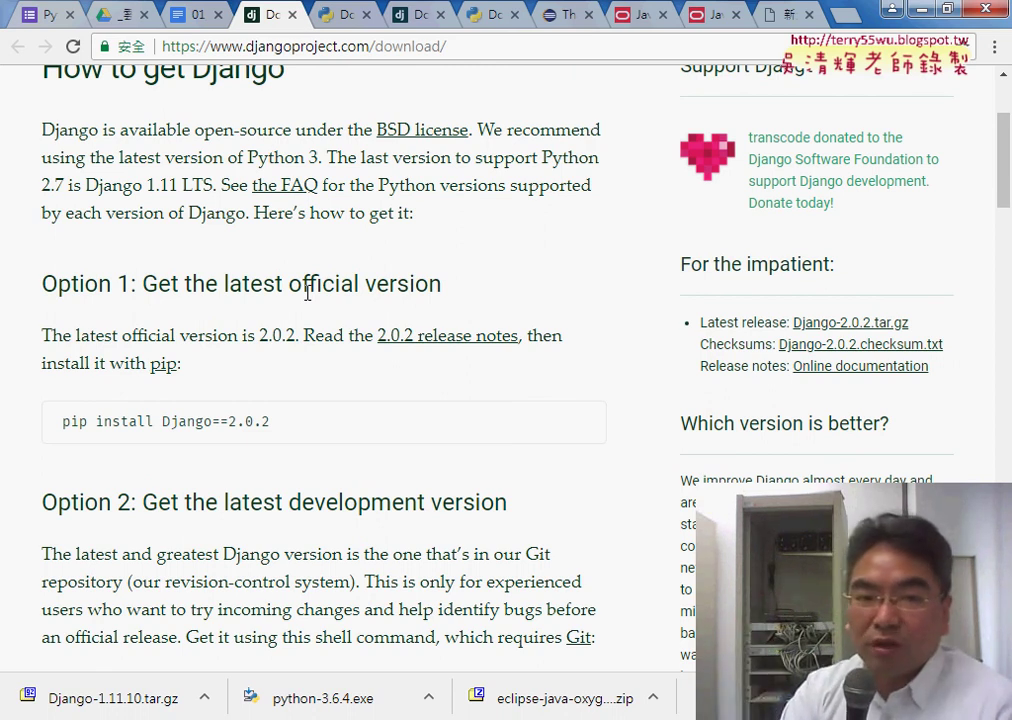
pyautogui.scroll(2, 307, 291)
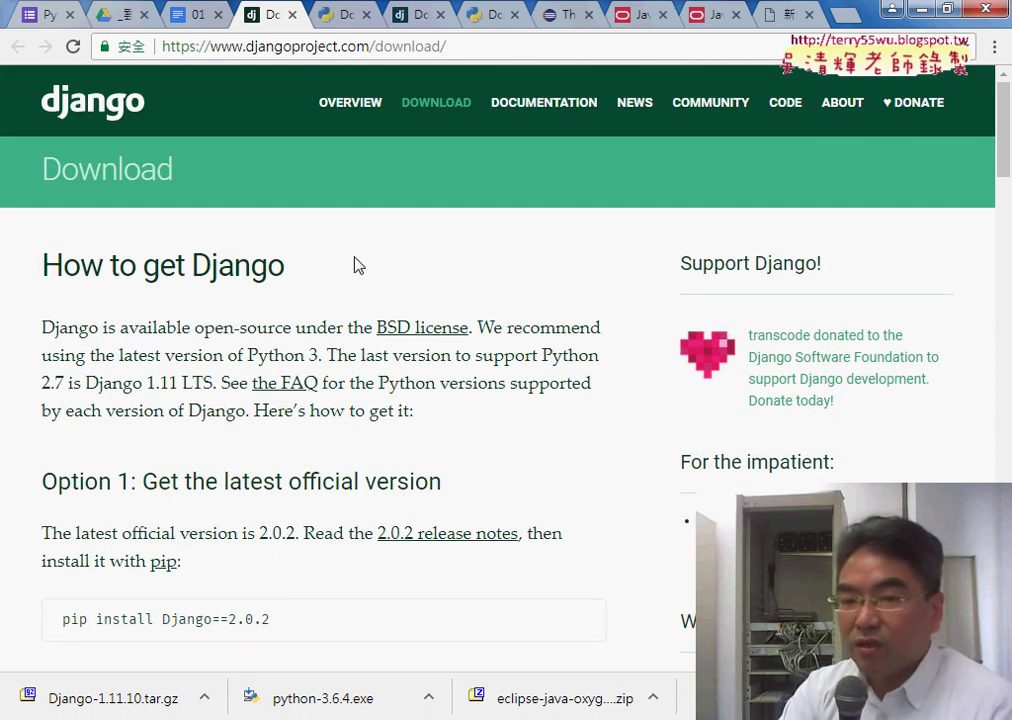
pyautogui.scroll(-2, 357, 265)
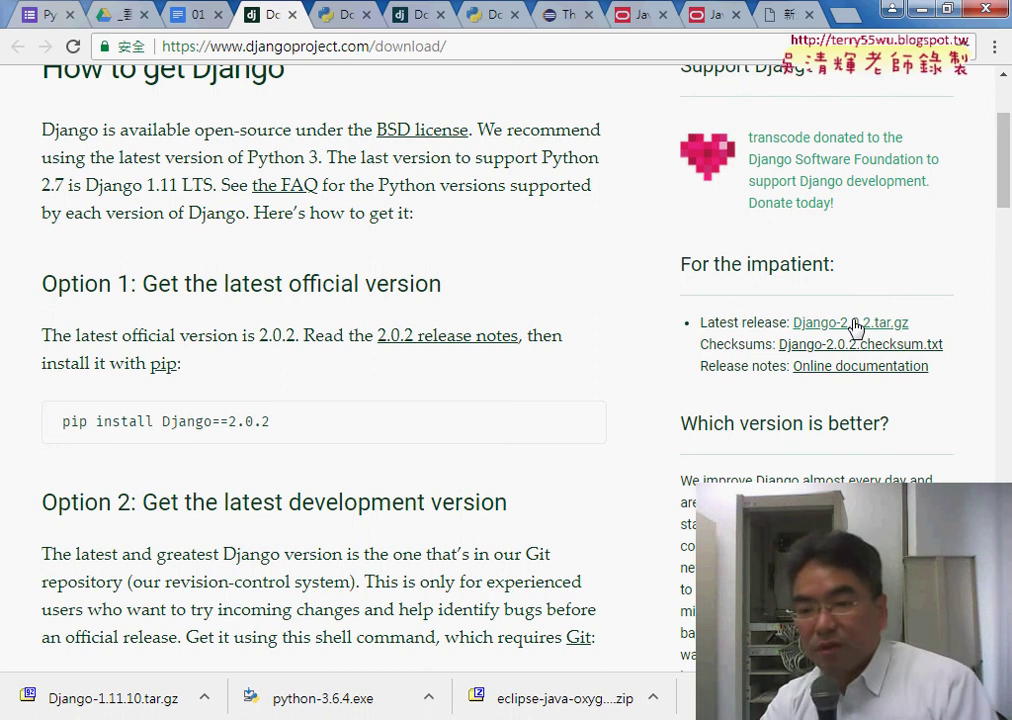
pyautogui.scroll(-1, 855, 327)
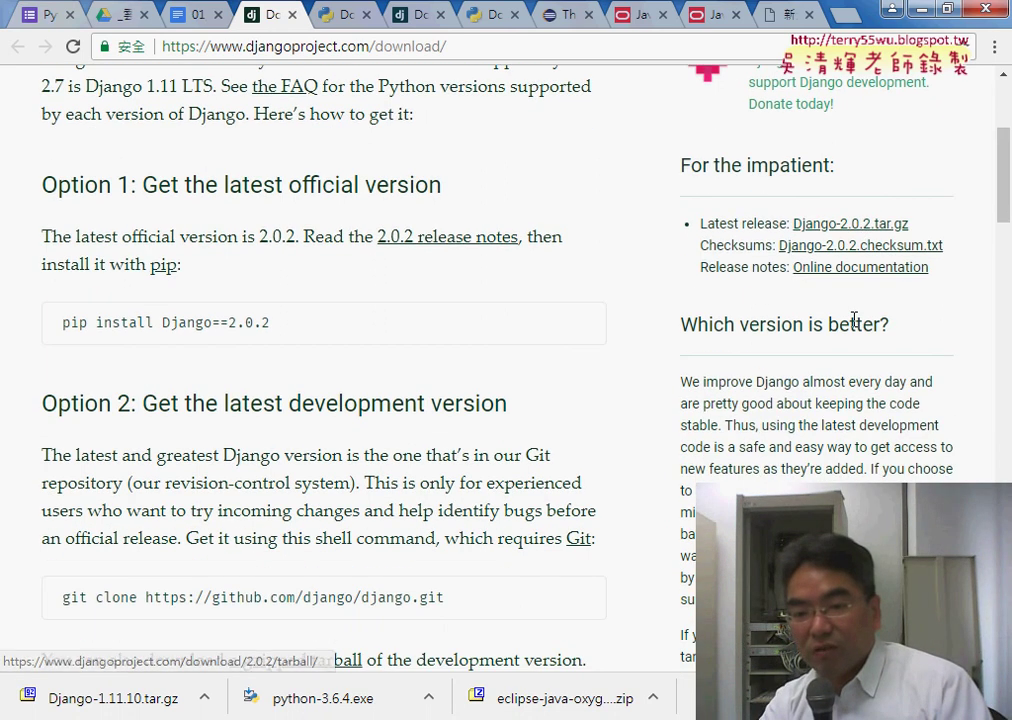
pyautogui.scroll(-1, 855, 327)
pyautogui.scroll(-1, 855, 320)
pyautogui.scroll(-1, 855, 320)
pyautogui.scroll(-1, 856, 324)
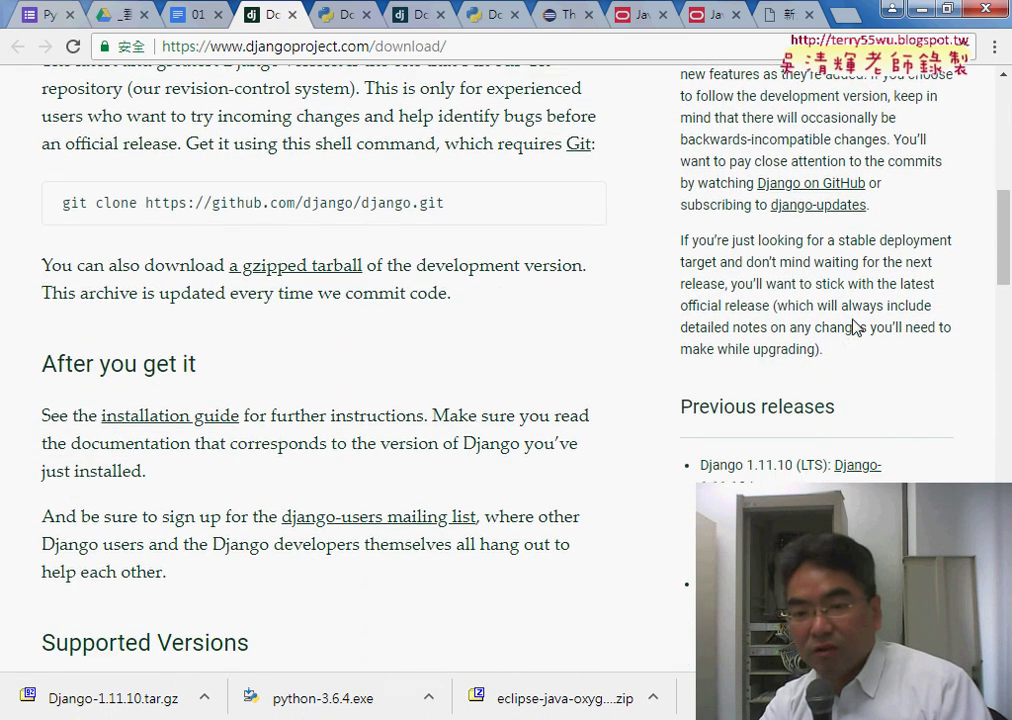
pyautogui.scroll(-1, 857, 328)
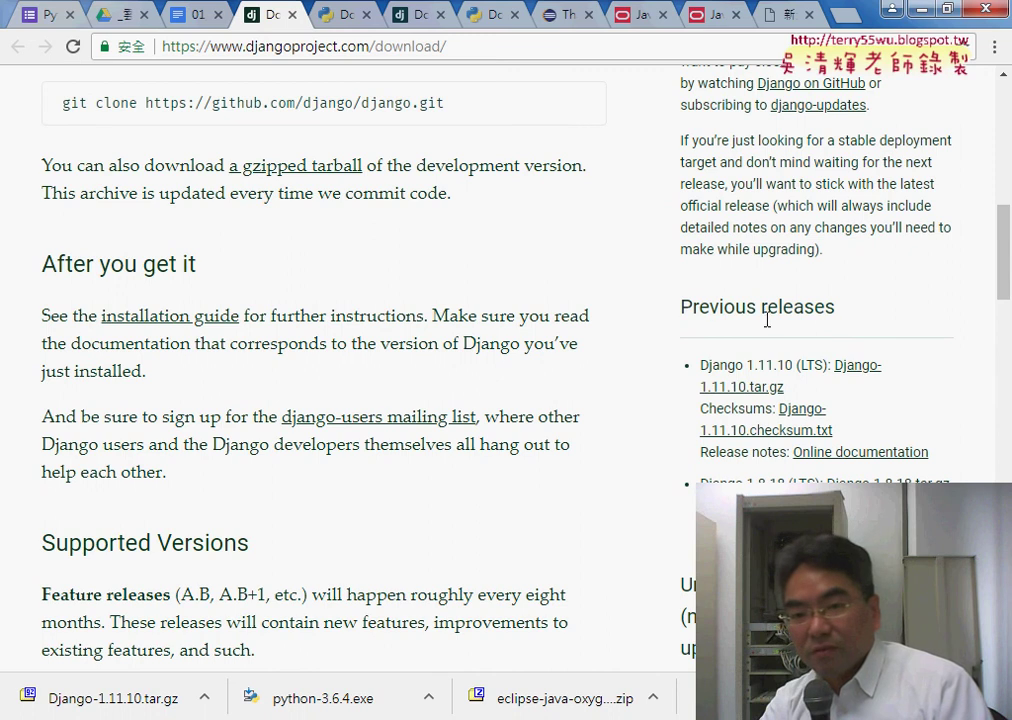
pyautogui.moveTo(681, 307); pyautogui.dragTo(838, 310)
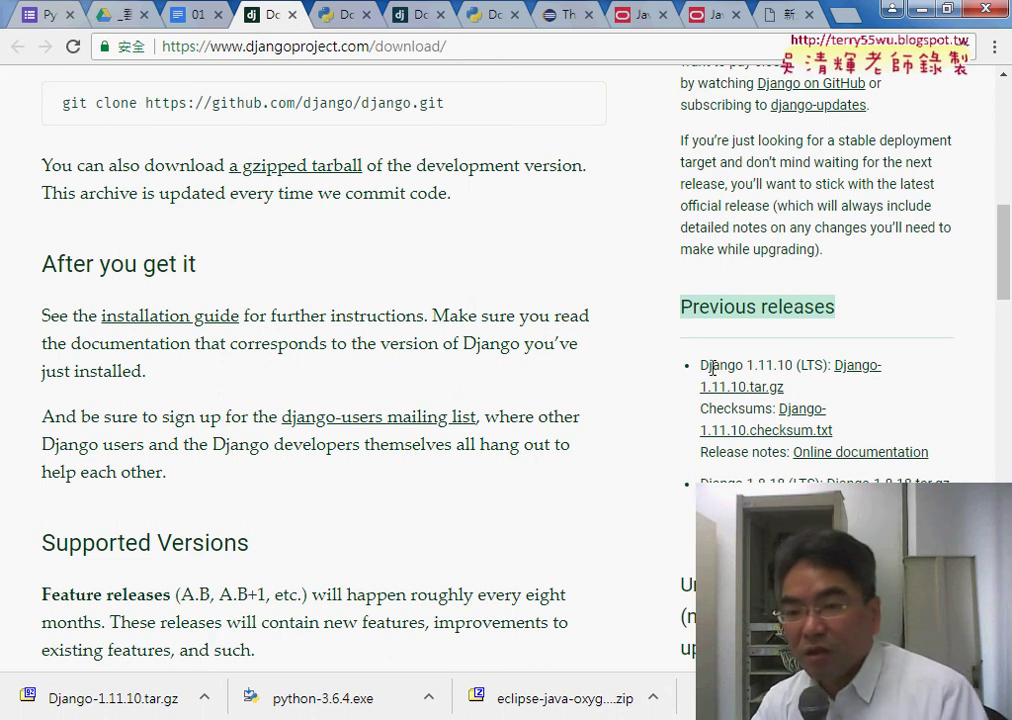
# Step: Download the Django-1.11.10.tar.gz release and return to the Google Drive folder
pyautogui.moveTo(758, 366); pyautogui.dragTo(795, 365)
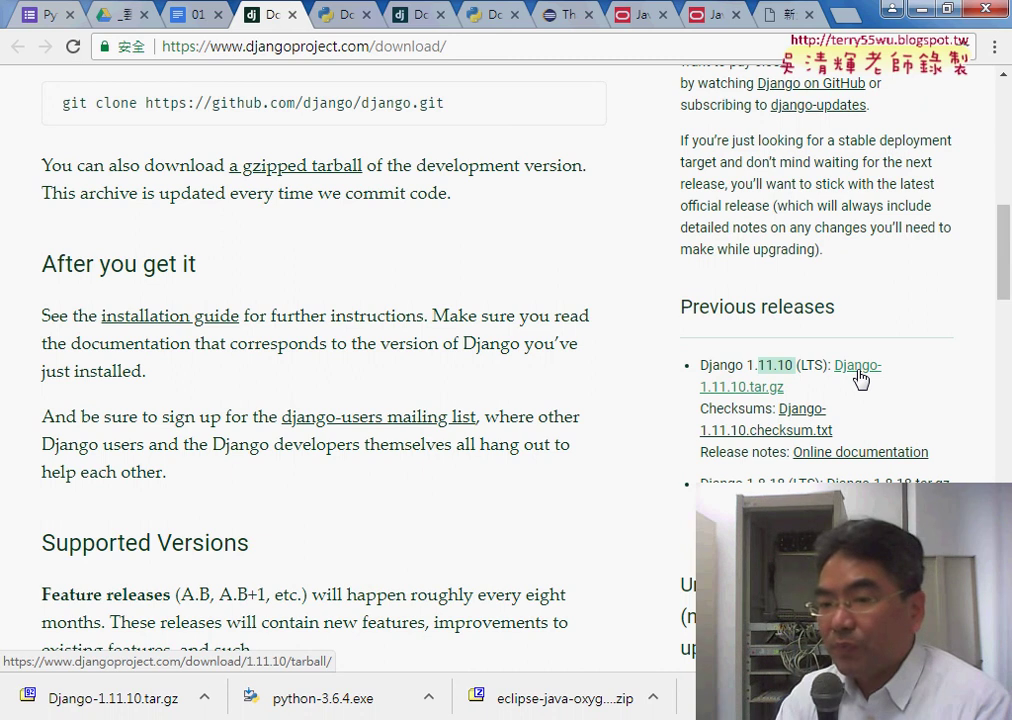
pyautogui.click(858, 366)
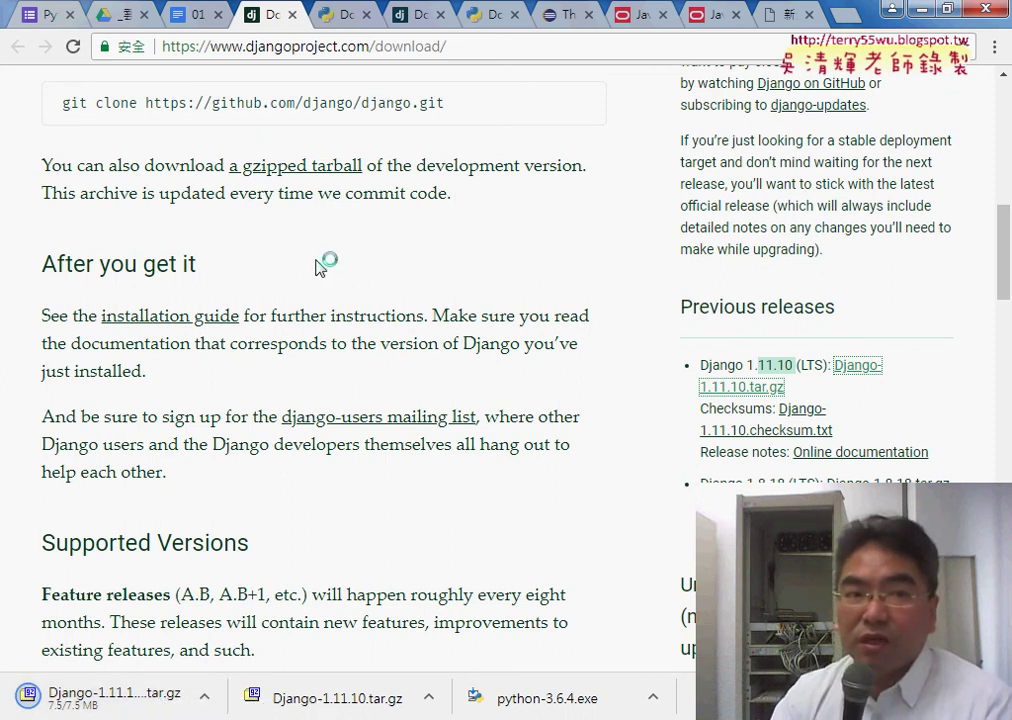
pyautogui.click(120, 18)
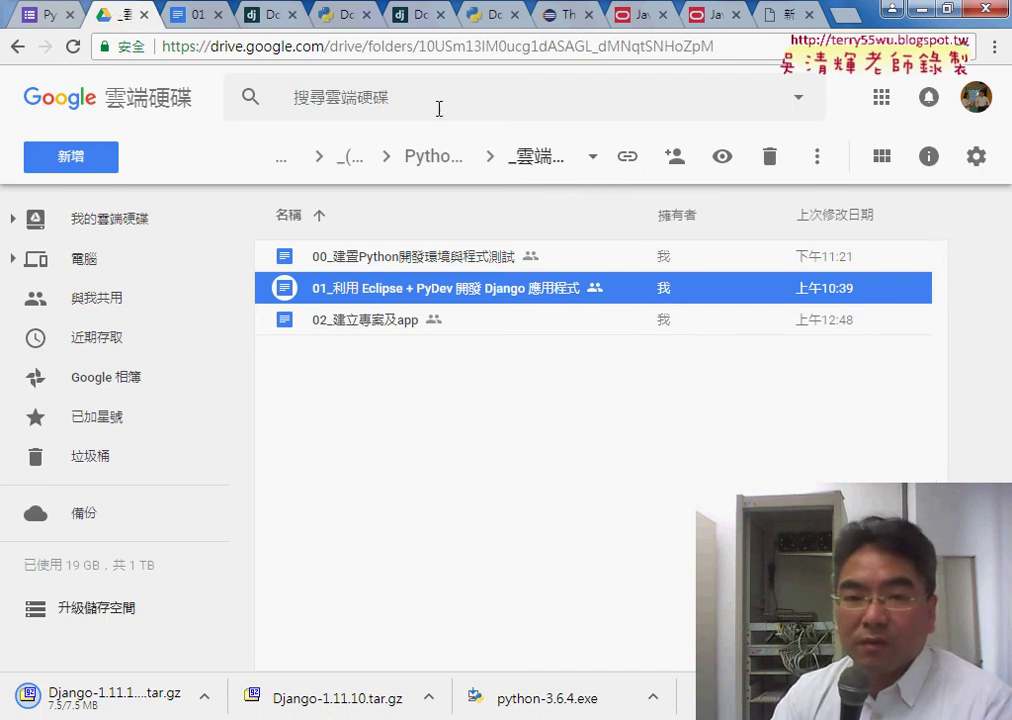
pyautogui.click(540, 166)
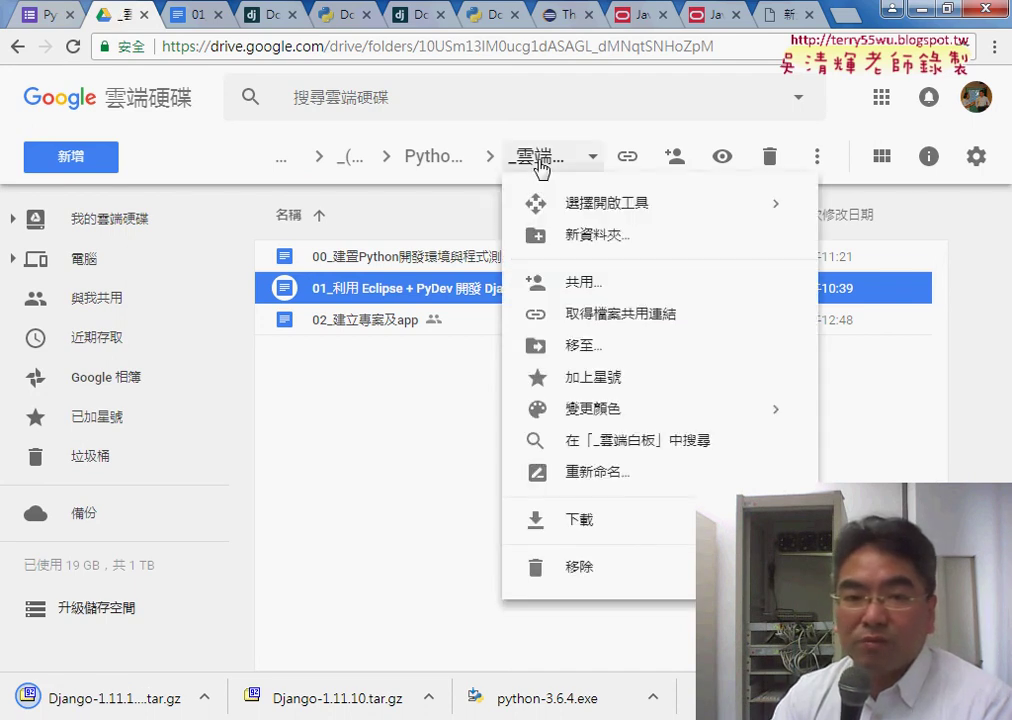
pyautogui.click(417, 160)
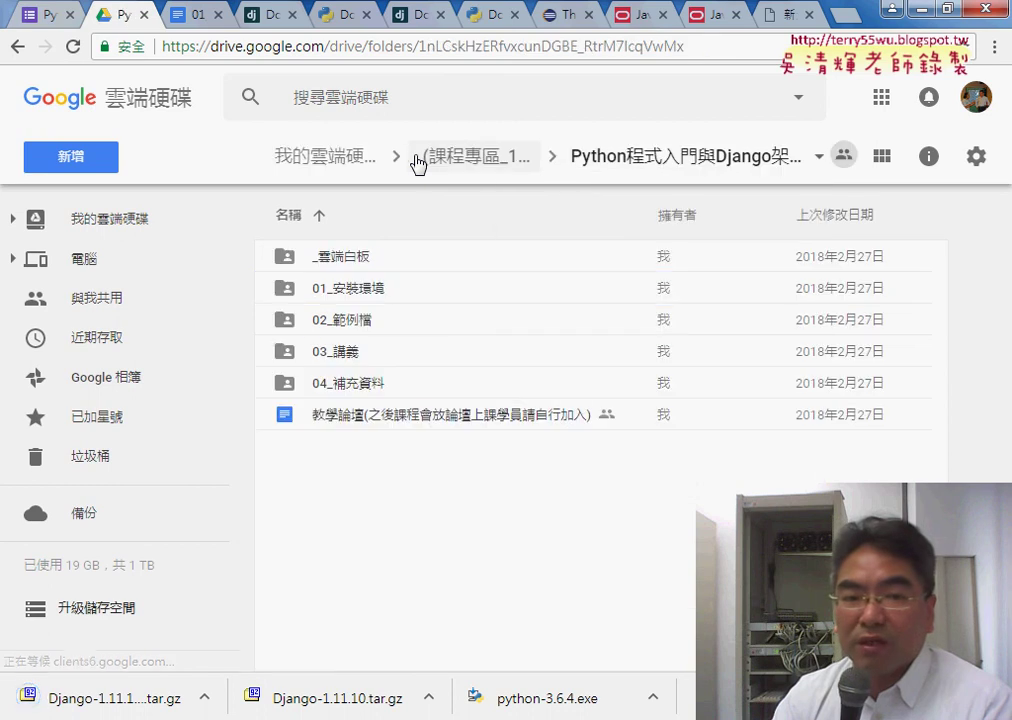
pyautogui.doubleClick(388, 262)
pyautogui.click(390, 290)
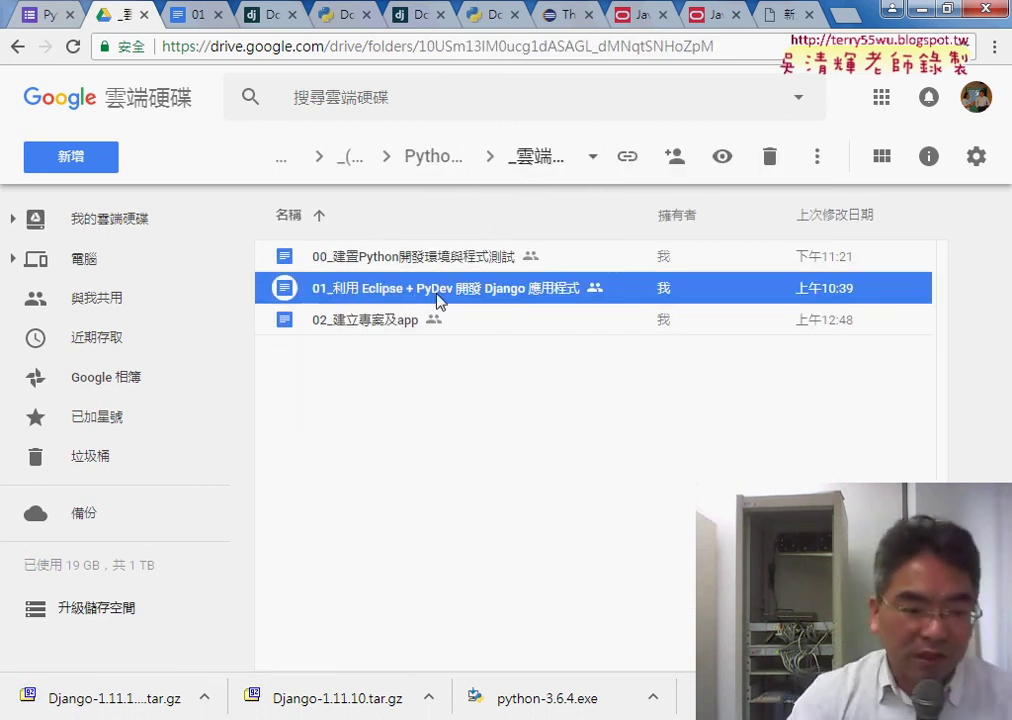